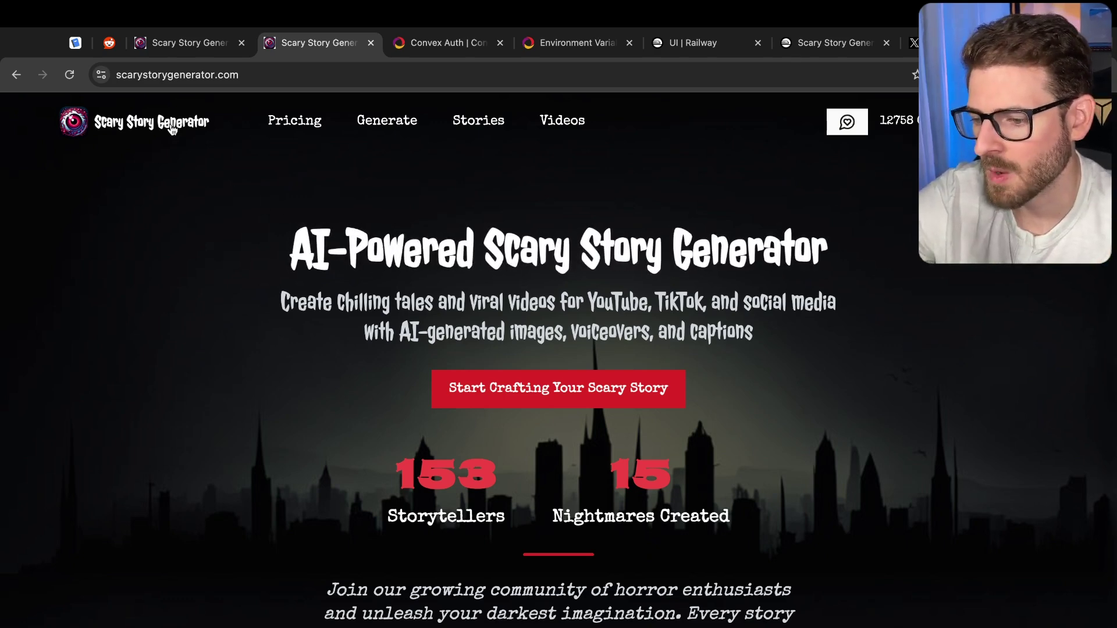
Reload the Scary Story Generator homepage and go to its Generate story-creation page.
key("super+r")
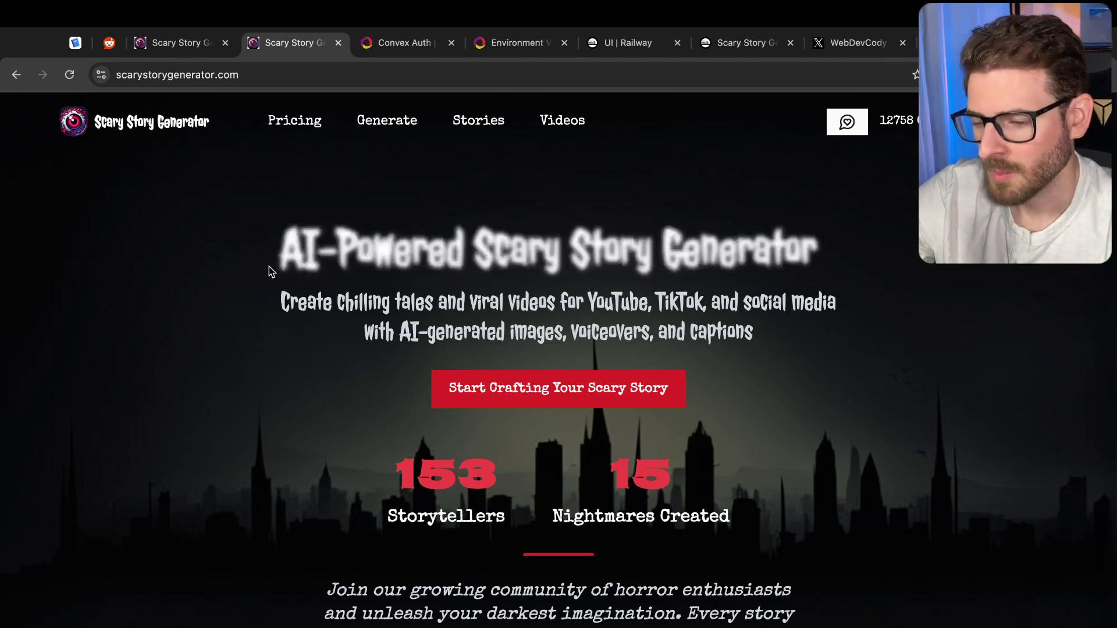
left_click(383, 120)
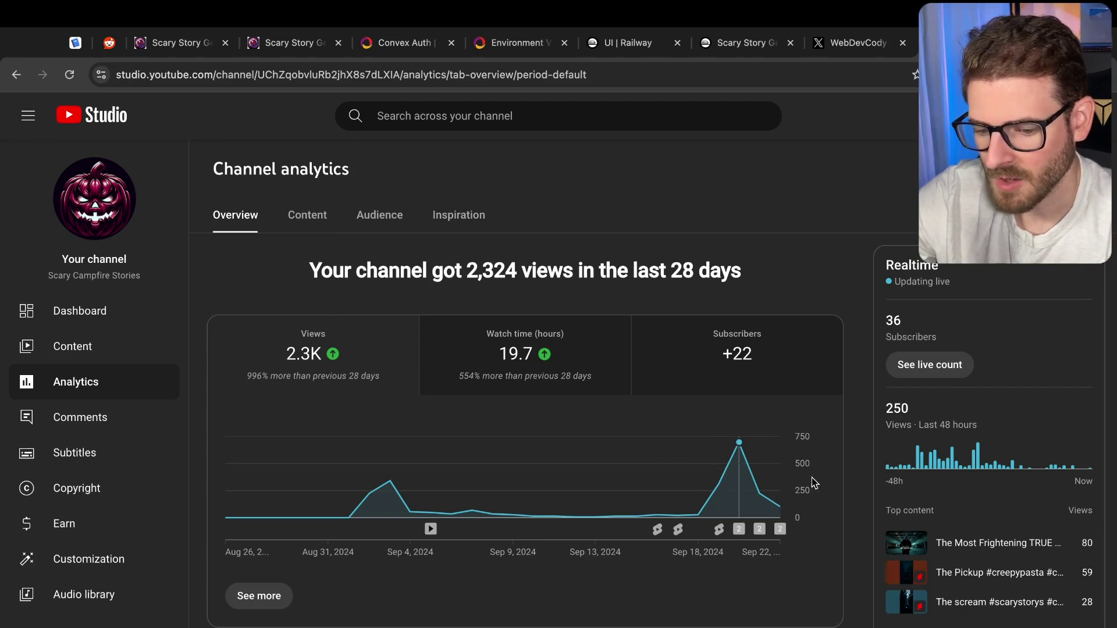
Review the YouTube Studio channel's uploaded videos, then move to the Reddit Ads Manager dashboard.
left_click(166, 347)
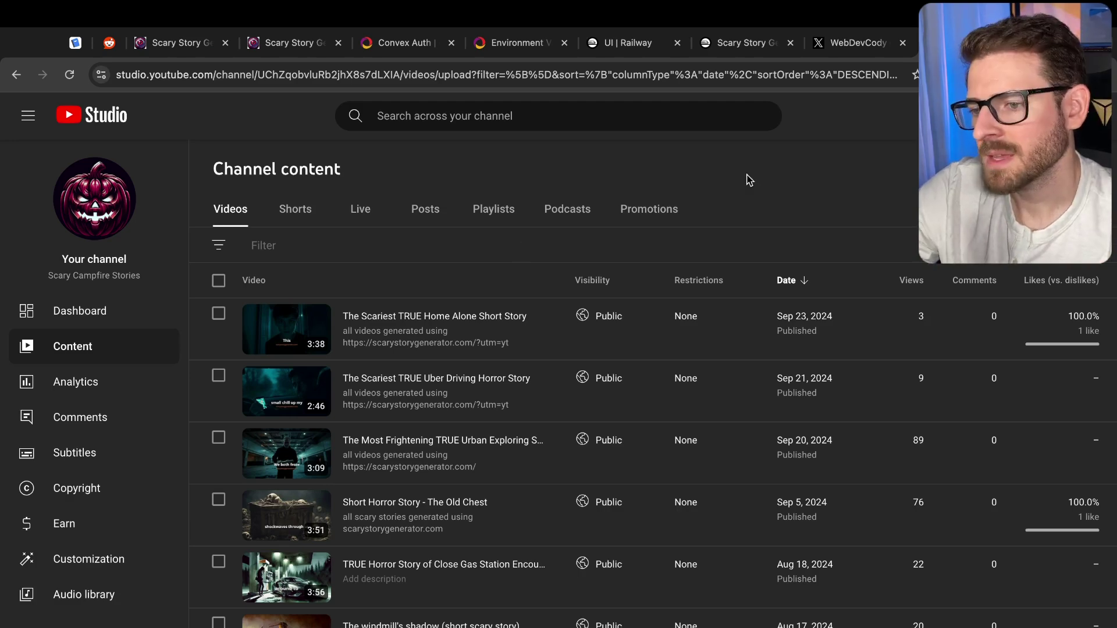
scroll(787, 183, "down", 5)
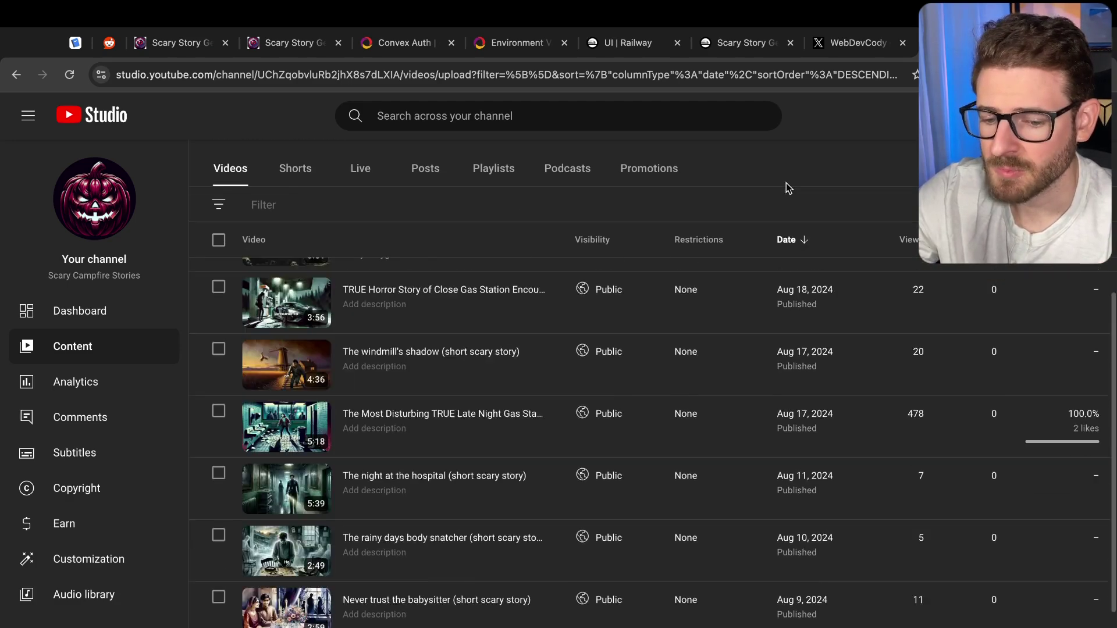
scroll(787, 291, "up", 5)
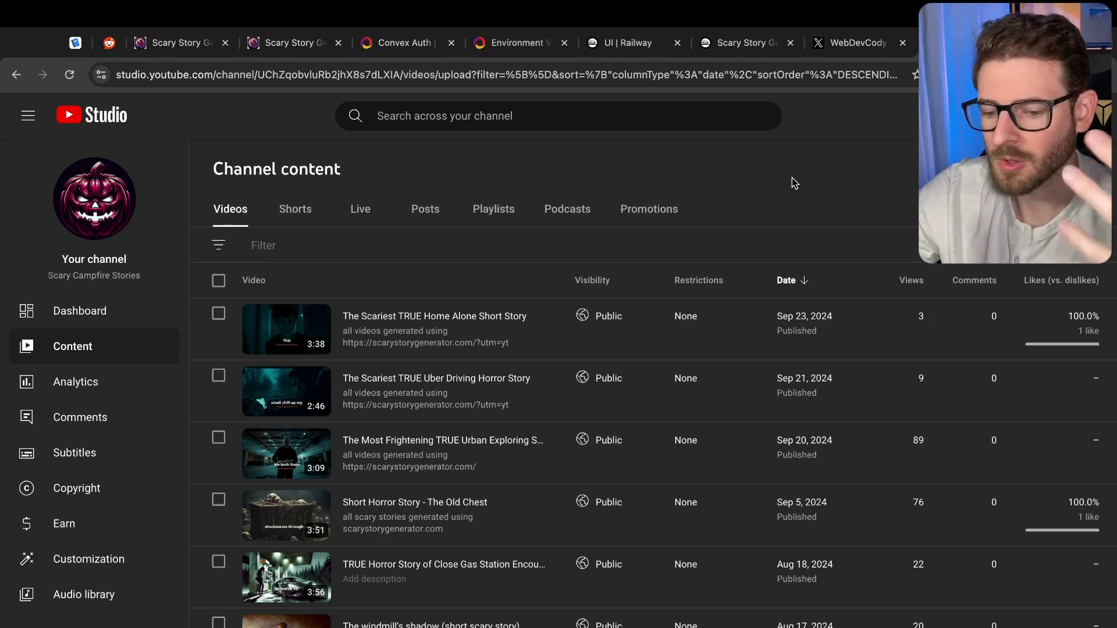
key("super+2")
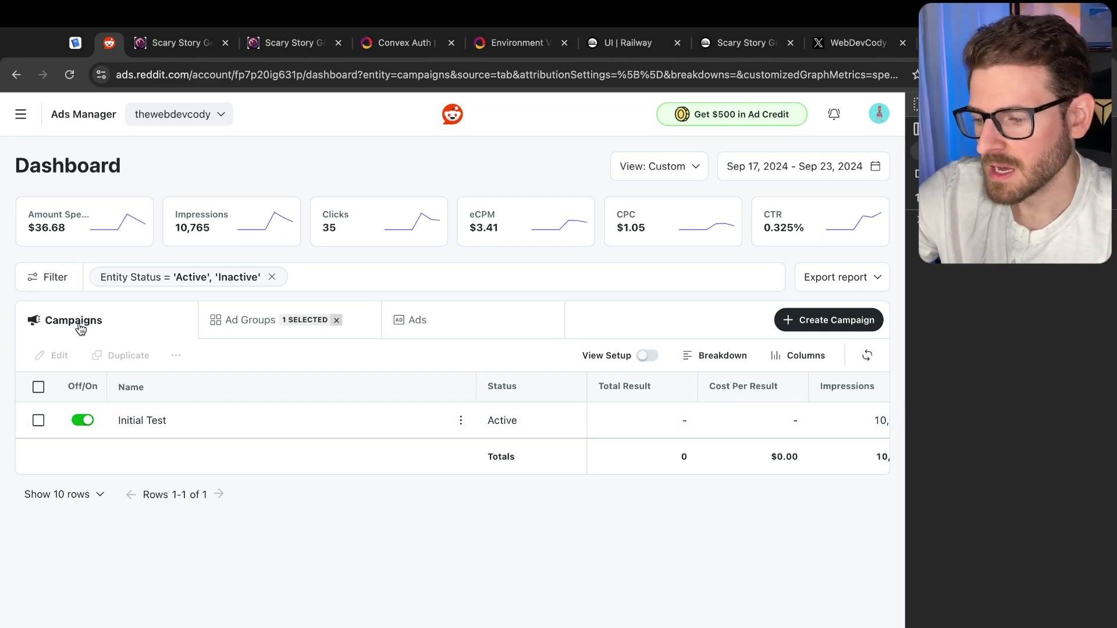
Open the Initial Test - 2024/09/20 ad group for editing and review its settings.
left_click(232, 324)
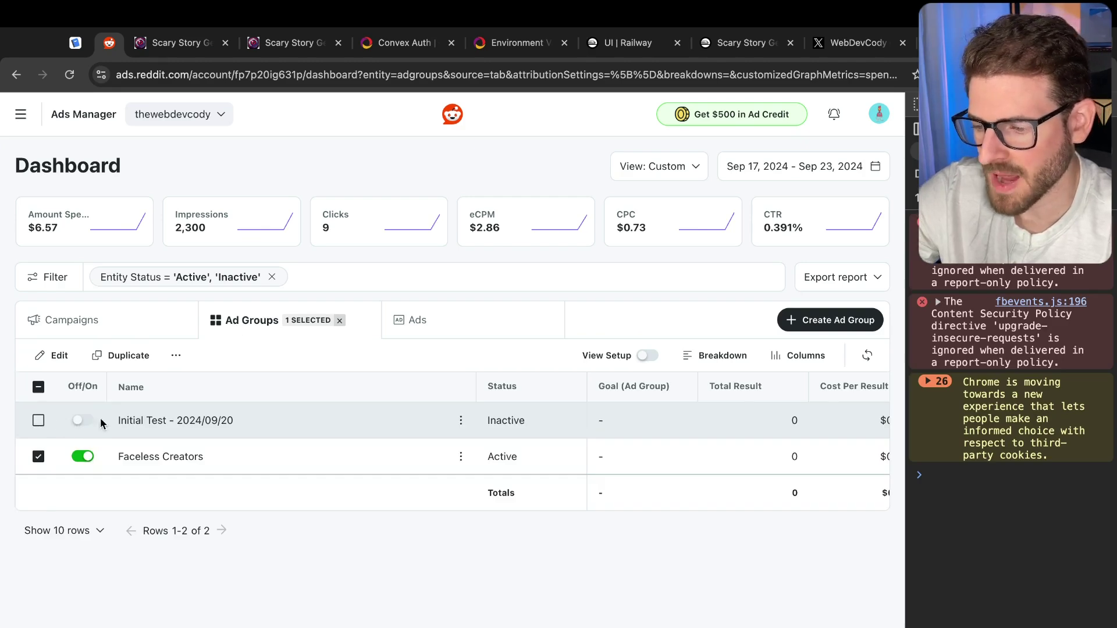
left_click(435, 420)
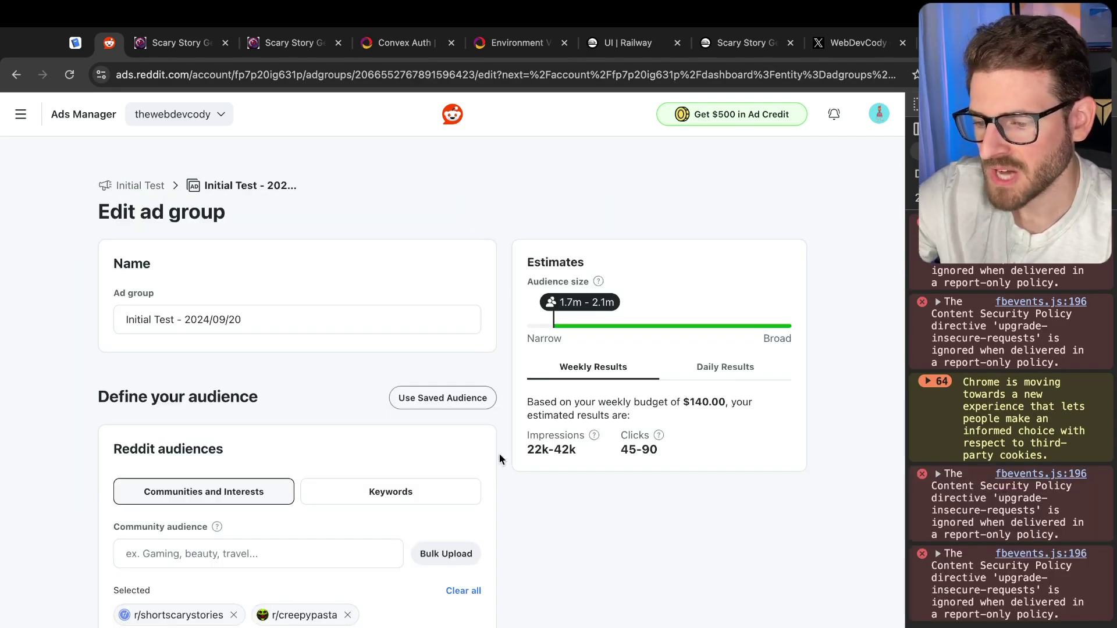
scroll(191, 411, "down", 4)
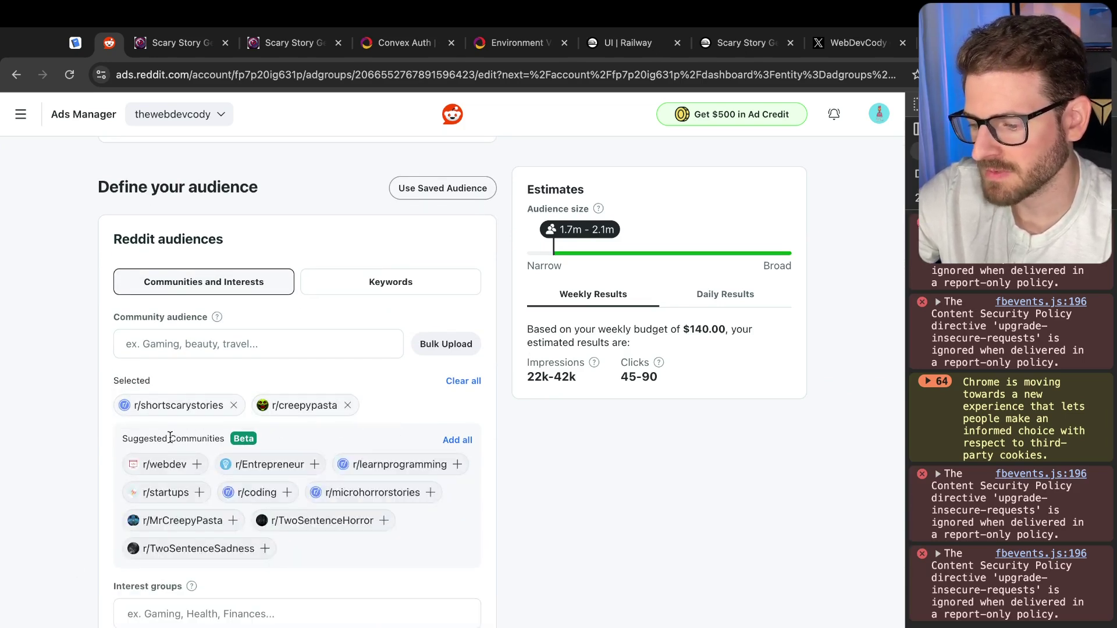
scroll(65, 441, "down", 1)
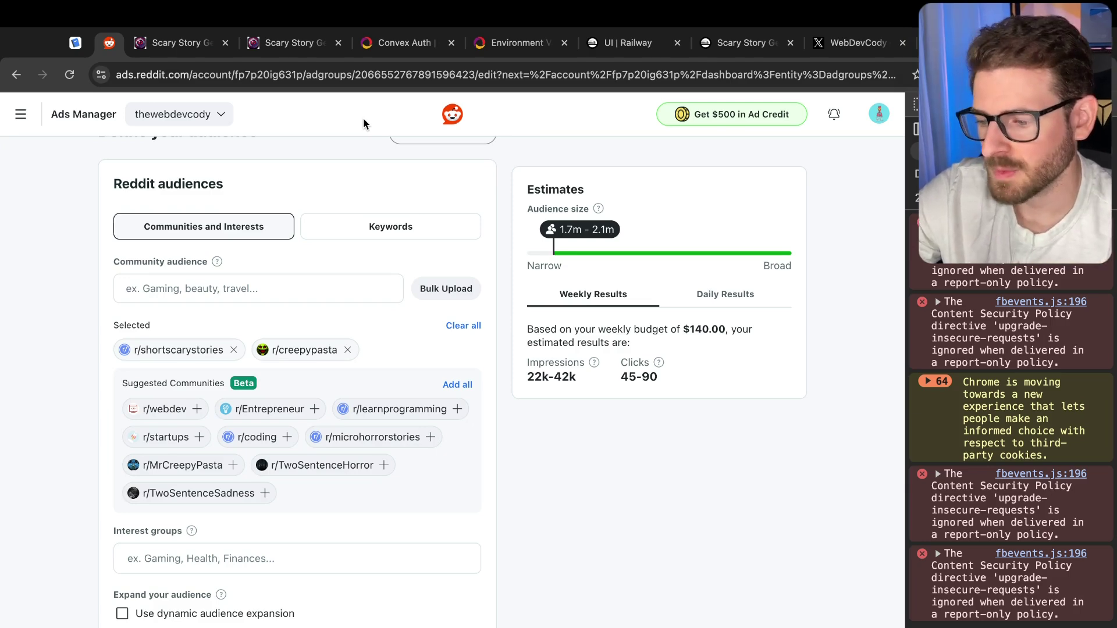
scroll(89, 292, "down", 2)
scroll(64, 396, "up", 4)
scroll(82, 378, "down", 4)
scroll(93, 354, "up", 1)
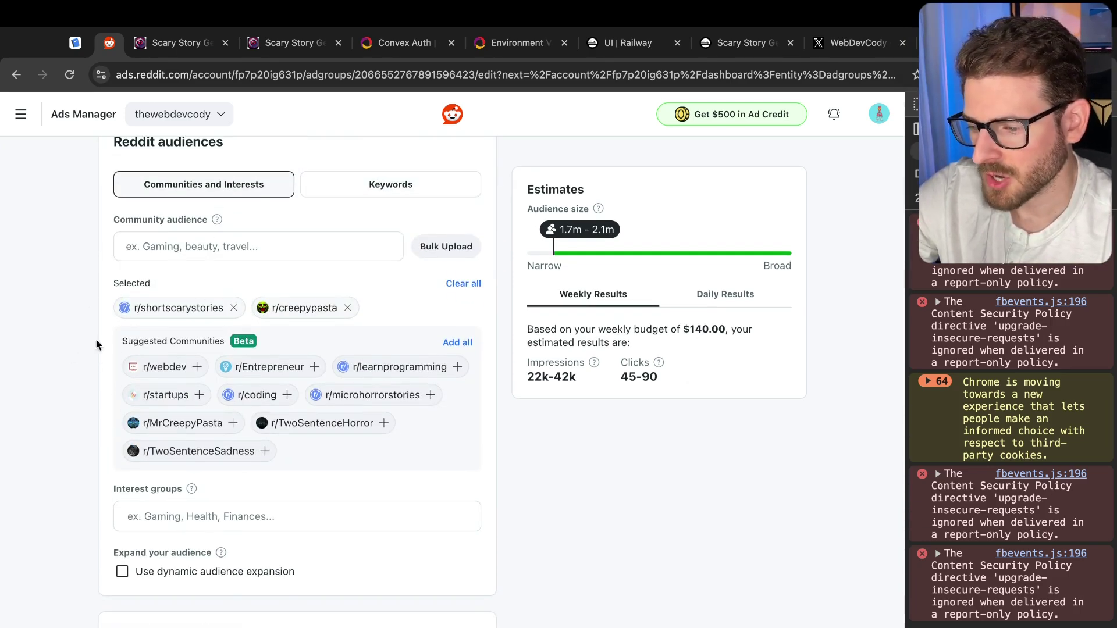
scroll(72, 352, "down", 3)
scroll(69, 363, "down", 1)
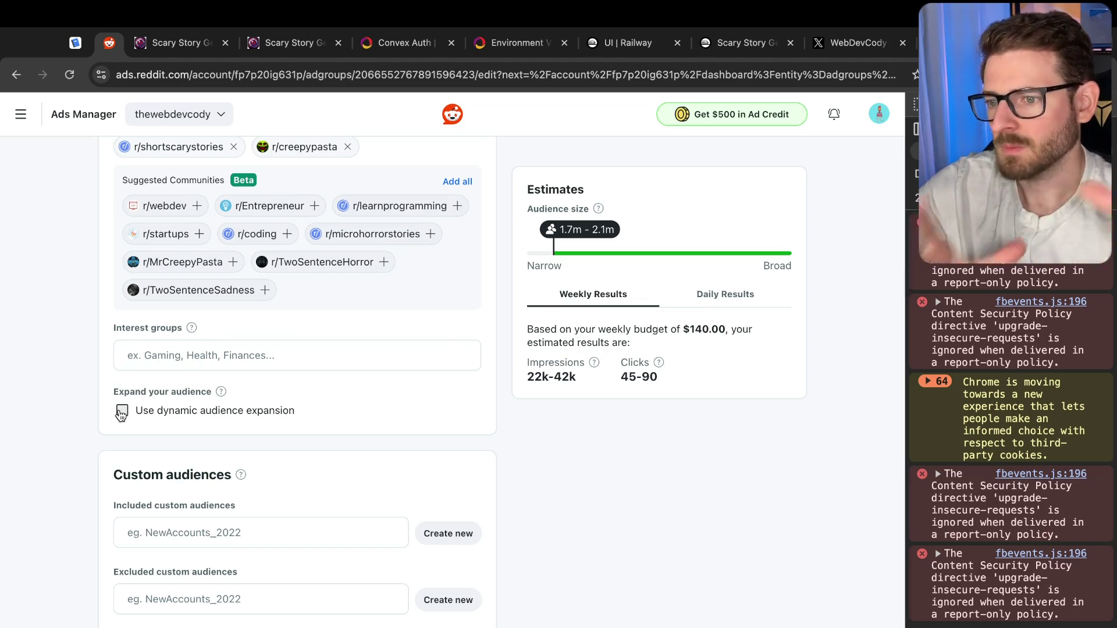
scroll(70, 407, "down", 8)
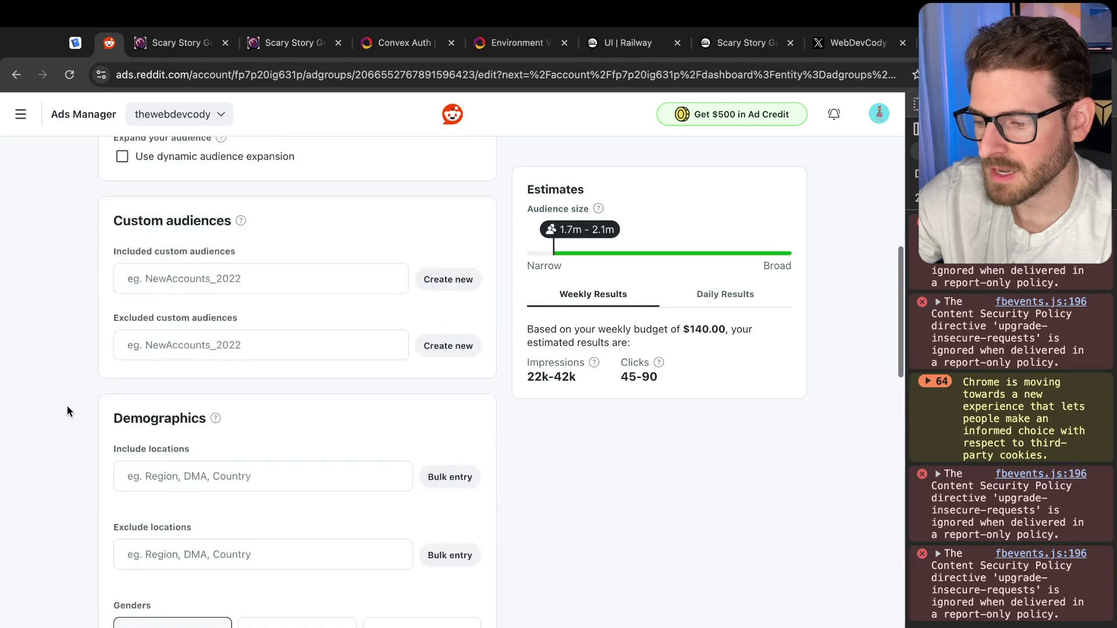
scroll(77, 411, "down", 3)
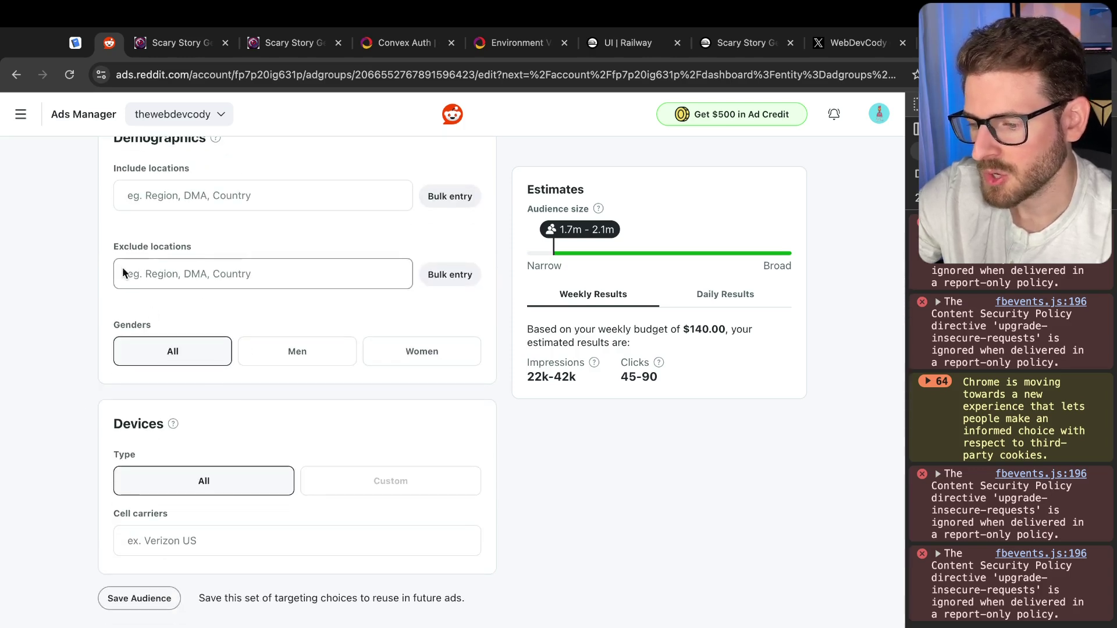
scroll(207, 450, "down", 15)
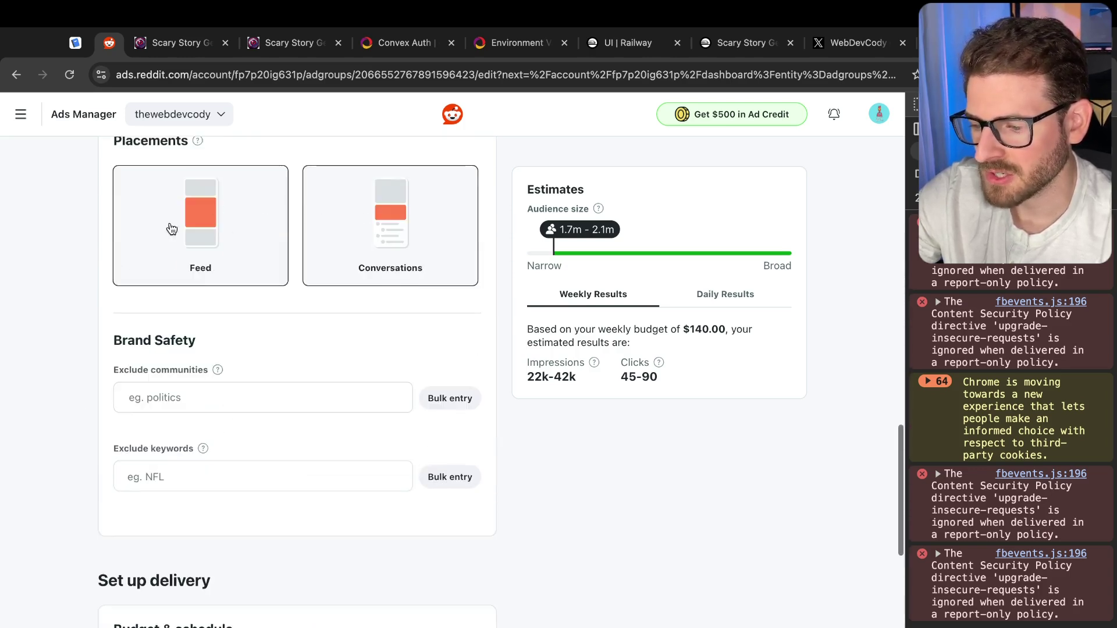
scroll(247, 507, "down", 8)
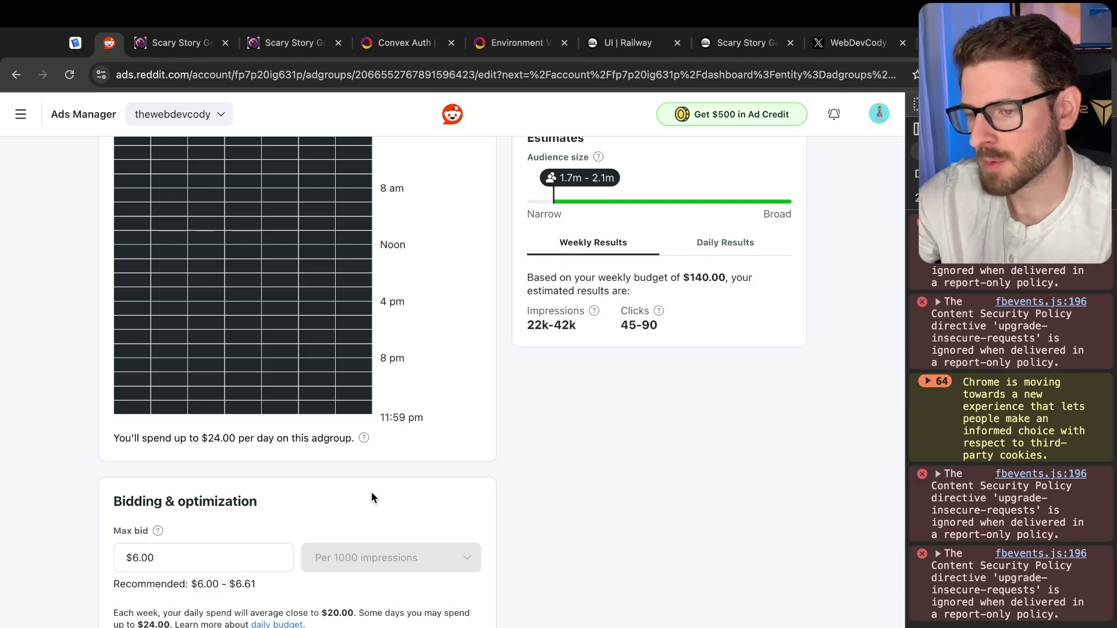
scroll(373, 260, "up", 15)
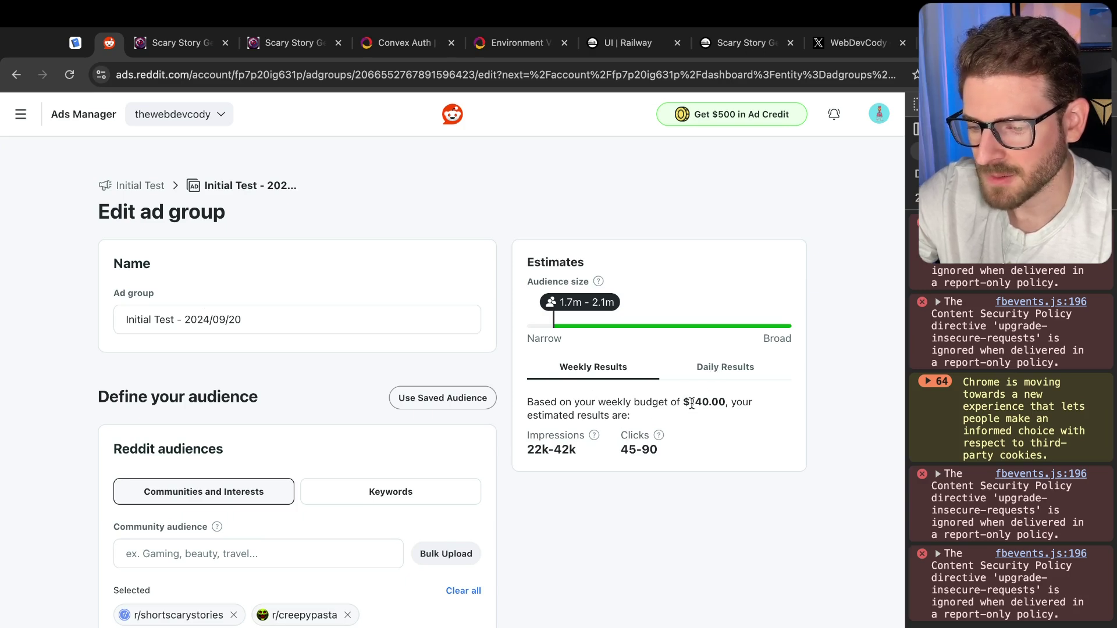
Check the $140.00 weekly budget and 22k-42k impressions and 45-90 clicks estimates, then view daily results.
left_click_drag(690, 404, 728, 403)
left_click(726, 403)
left_click_drag(621, 450, 671, 453)
left_click(636, 451)
left_click_drag(529, 449, 581, 448)
left_click(581, 448)
left_click(698, 373)
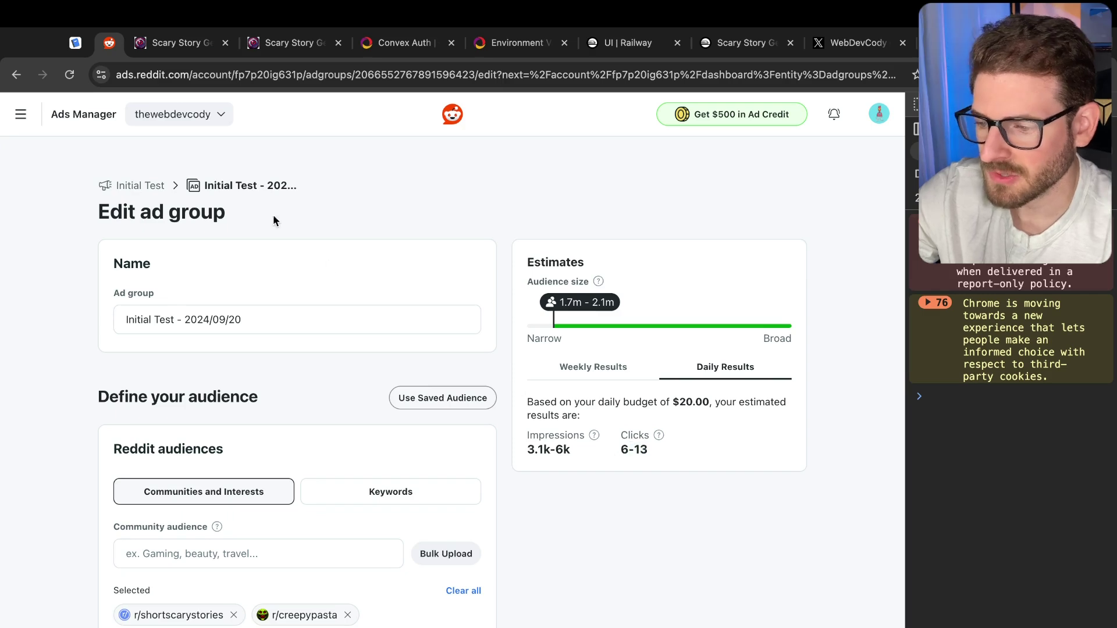
Open the active Scary Story ad for editing from the Ads list.
left_click(141, 185)
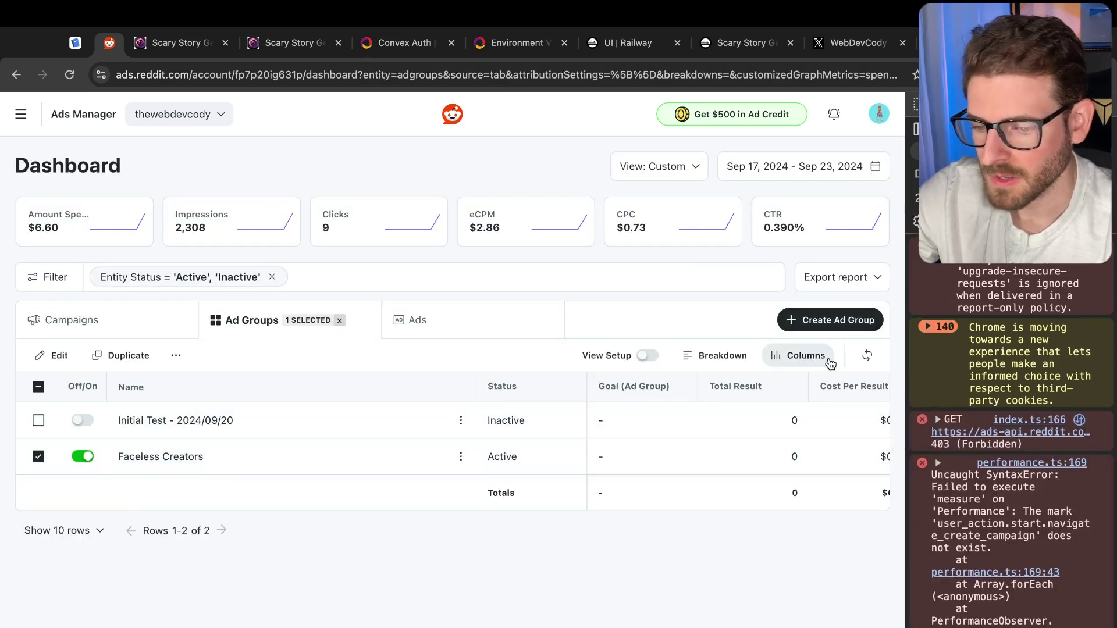
left_click(427, 321)
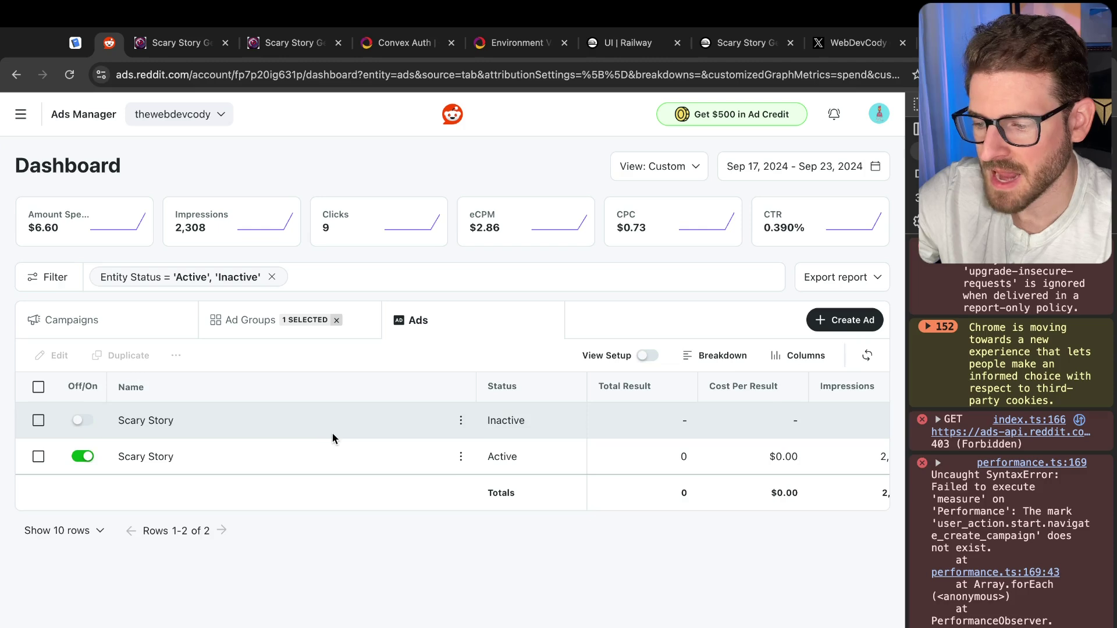
left_click(460, 456)
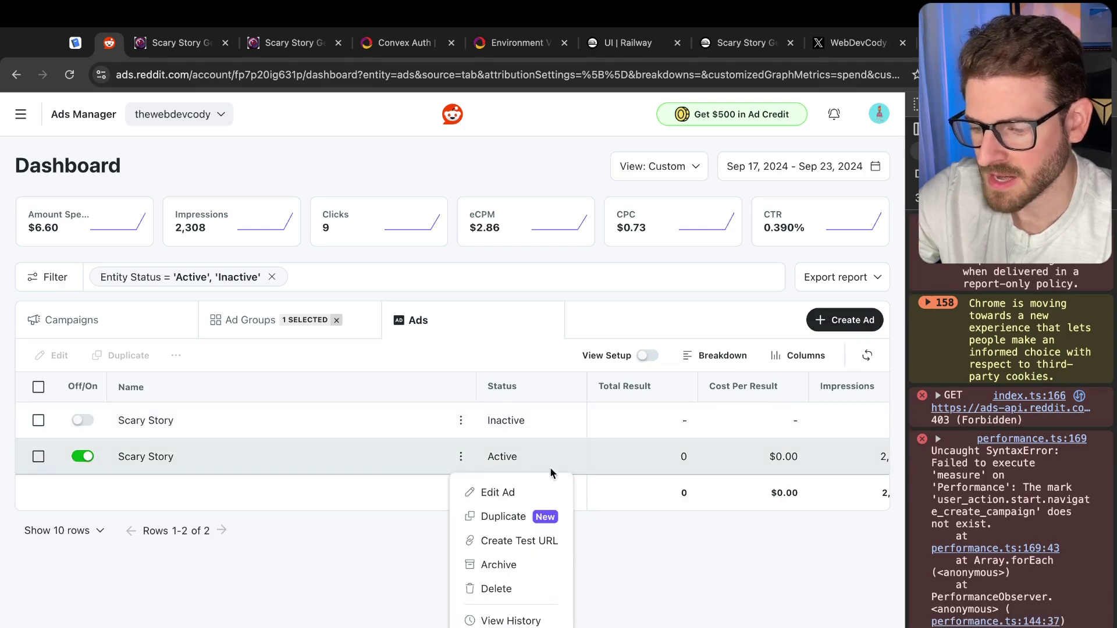
left_click(501, 493)
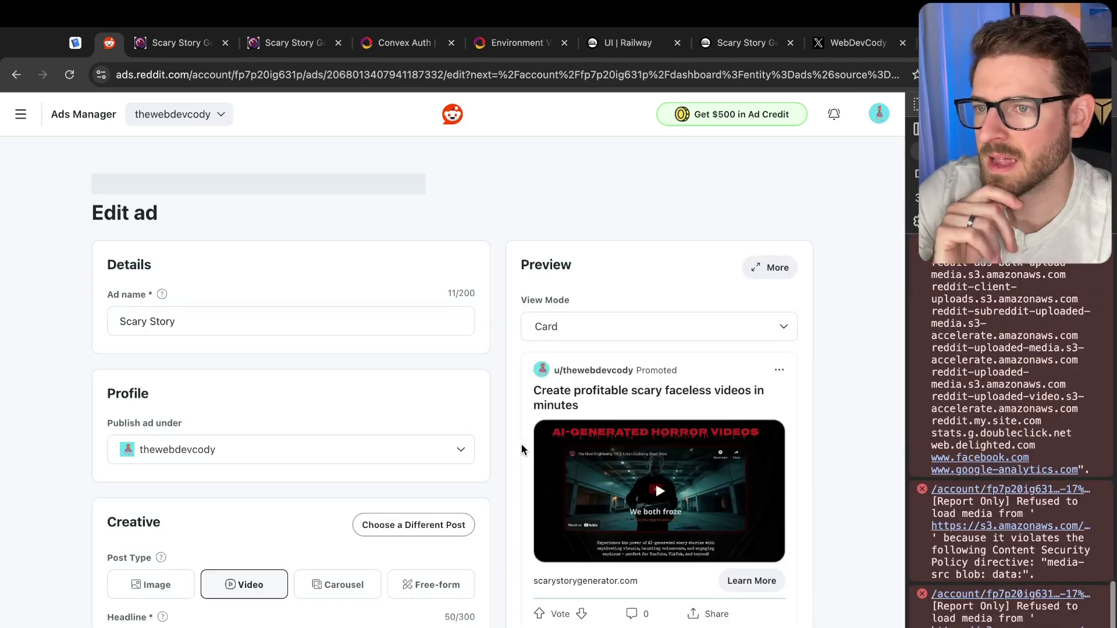
Review the ad creative and inspect the ?utm=reddit part of the destination URL.
scroll(88, 312, "down", 3)
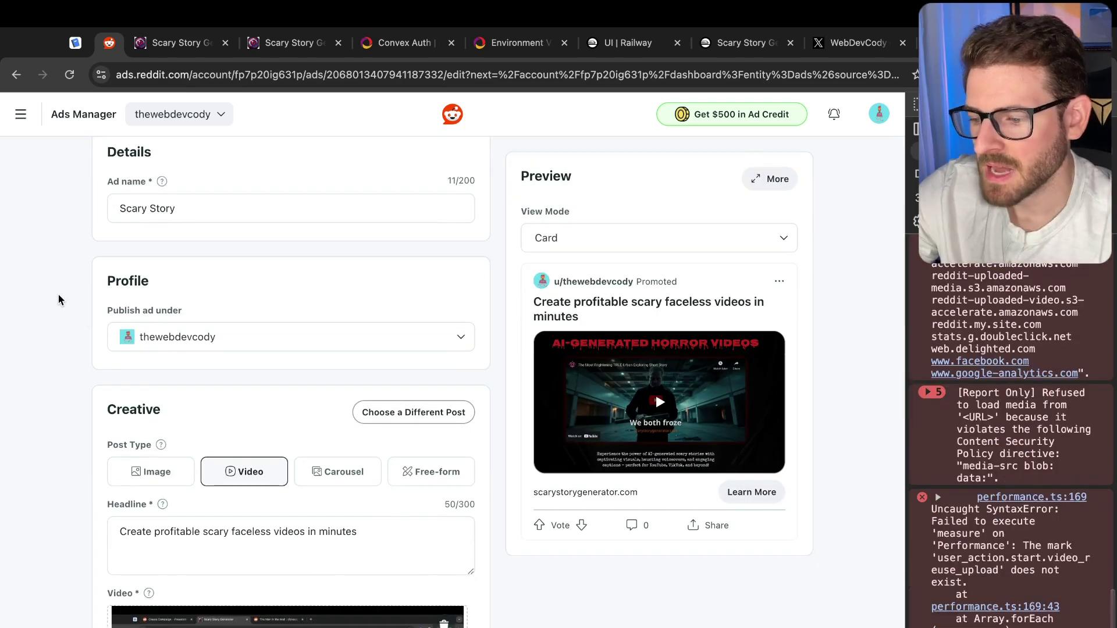
scroll(58, 295, "down", 2)
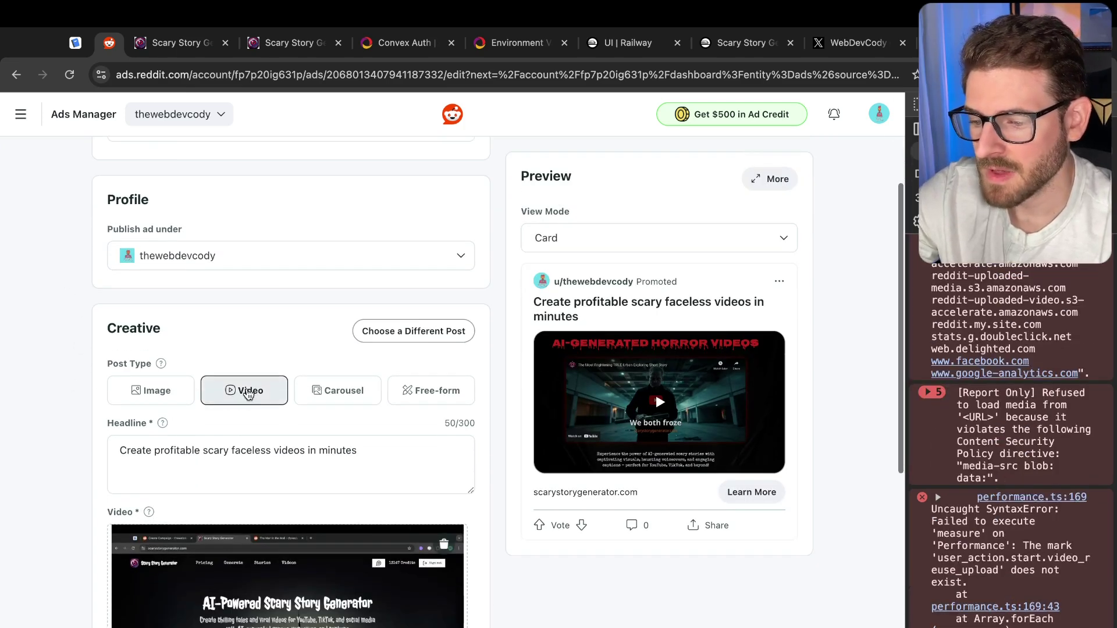
scroll(72, 378, "down", 2)
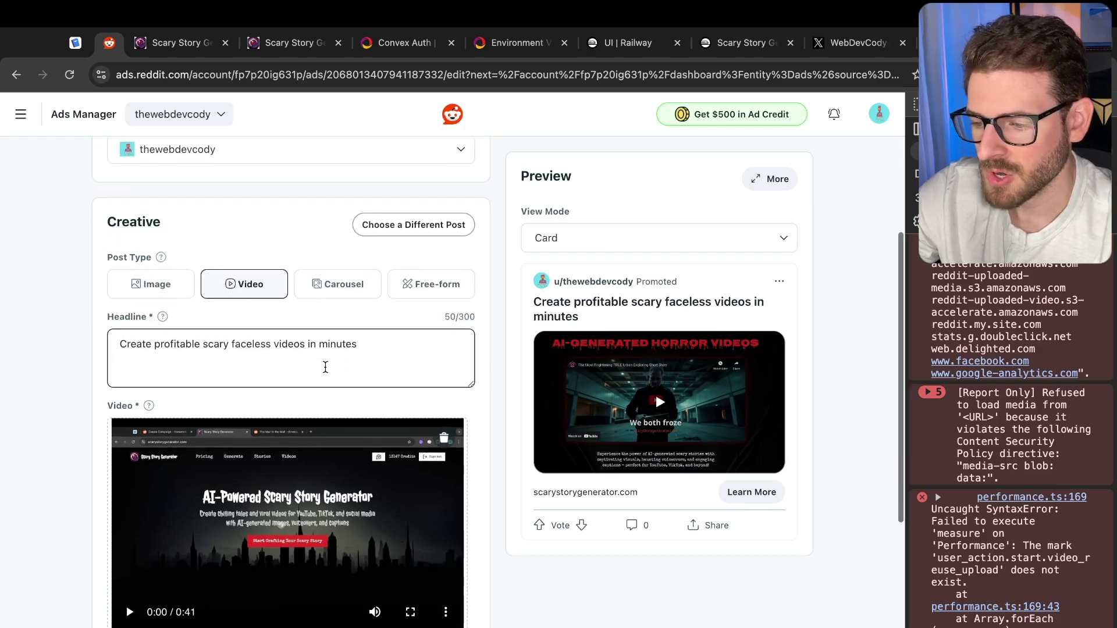
scroll(324, 367, "down", 3)
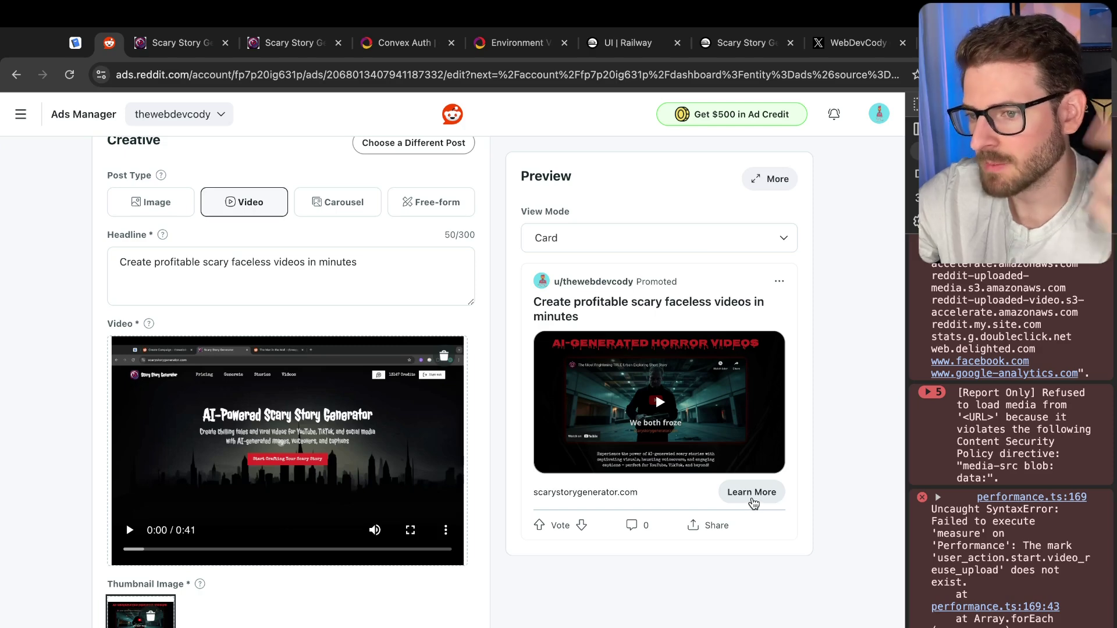
scroll(753, 504, "down", 4)
scroll(270, 258, "down", 2)
mouse_move(339, 382)
left_mouse_down()
mouse_move(278, 384)
mouse_move(324, 383)
left_mouse_up()
left_click(273, 384)
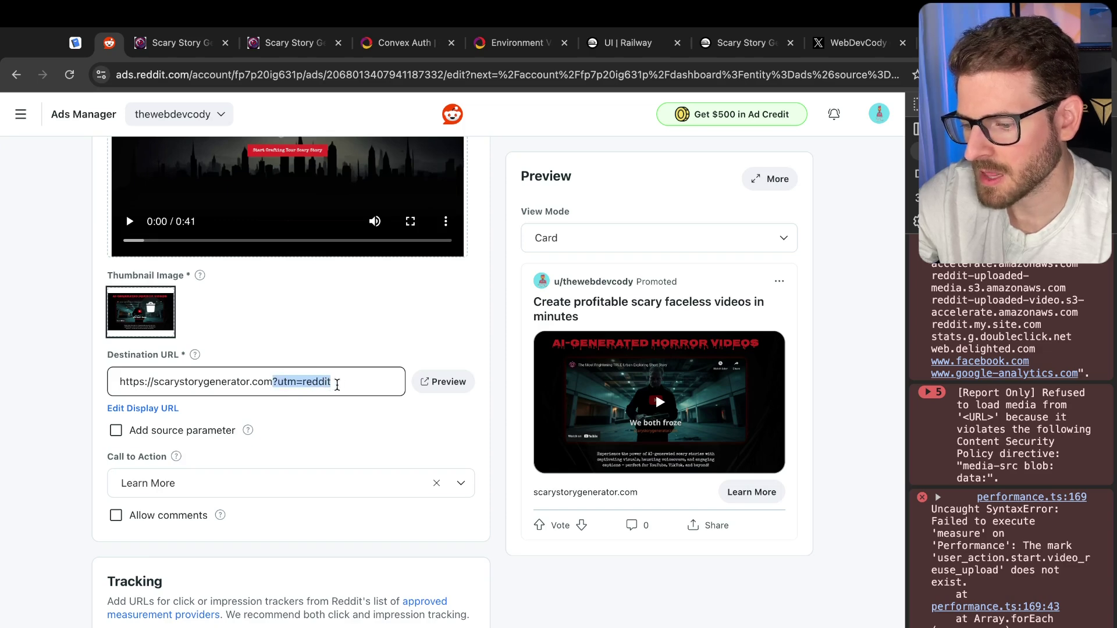
left_click(340, 385)
left_click(271, 383, "shift")
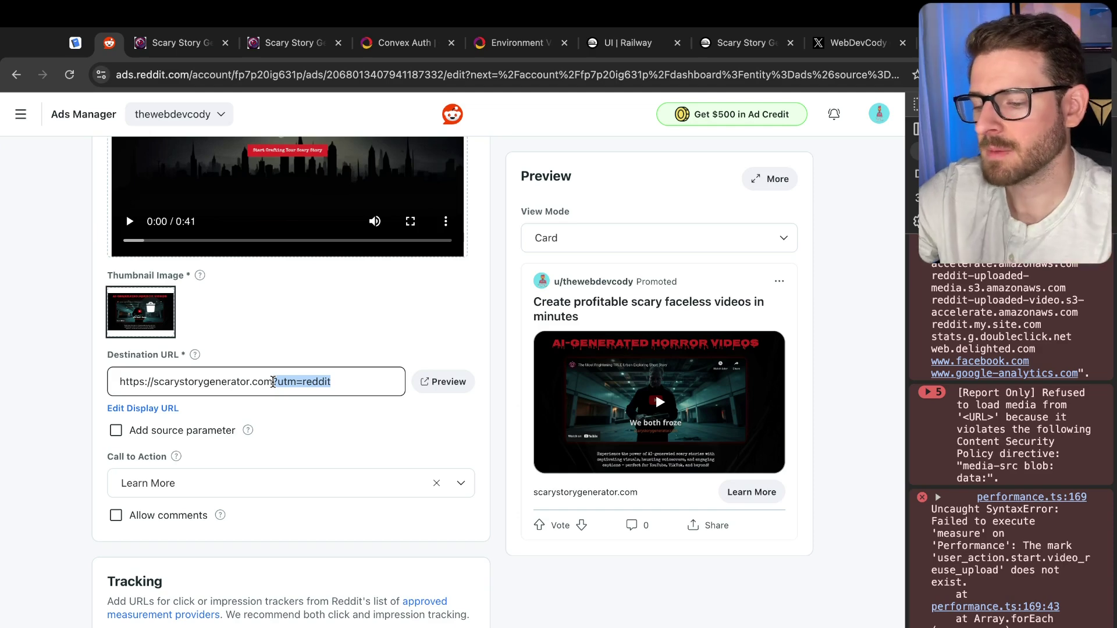
left_click(284, 402)
left_click(308, 387)
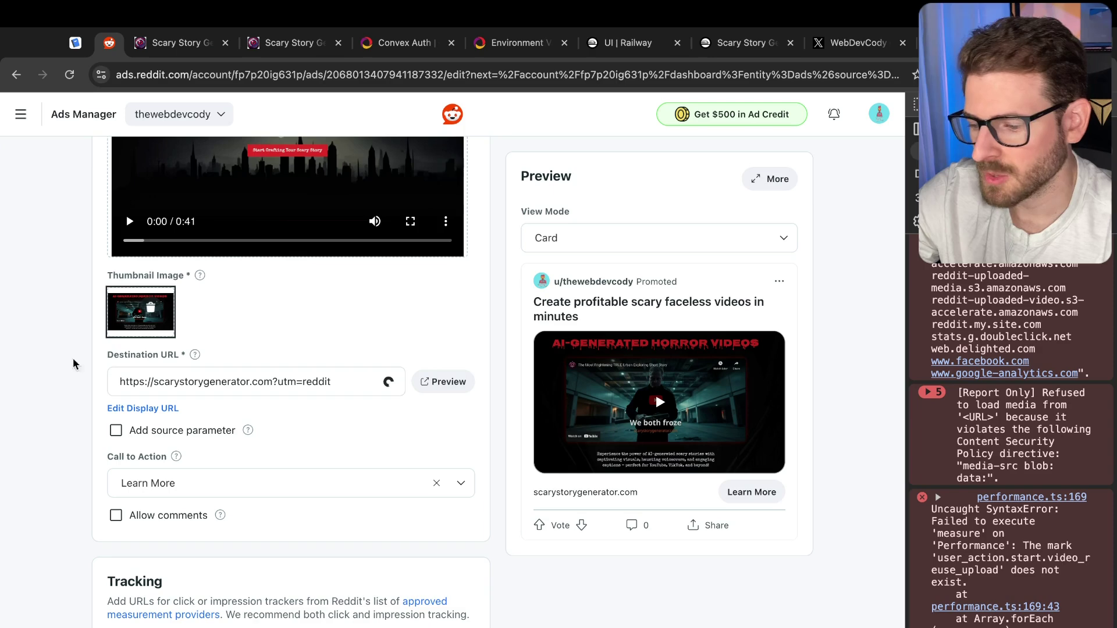
Play the ad's video in full screen.
scroll(58, 388, "down", 2)
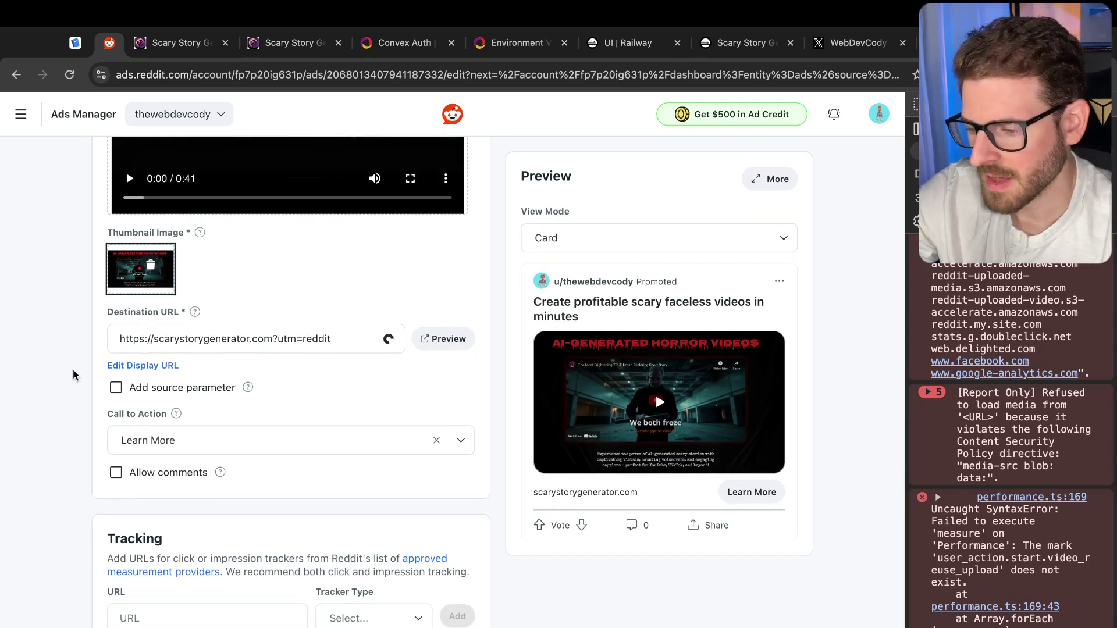
scroll(74, 376, "up", 6)
left_click(408, 516)
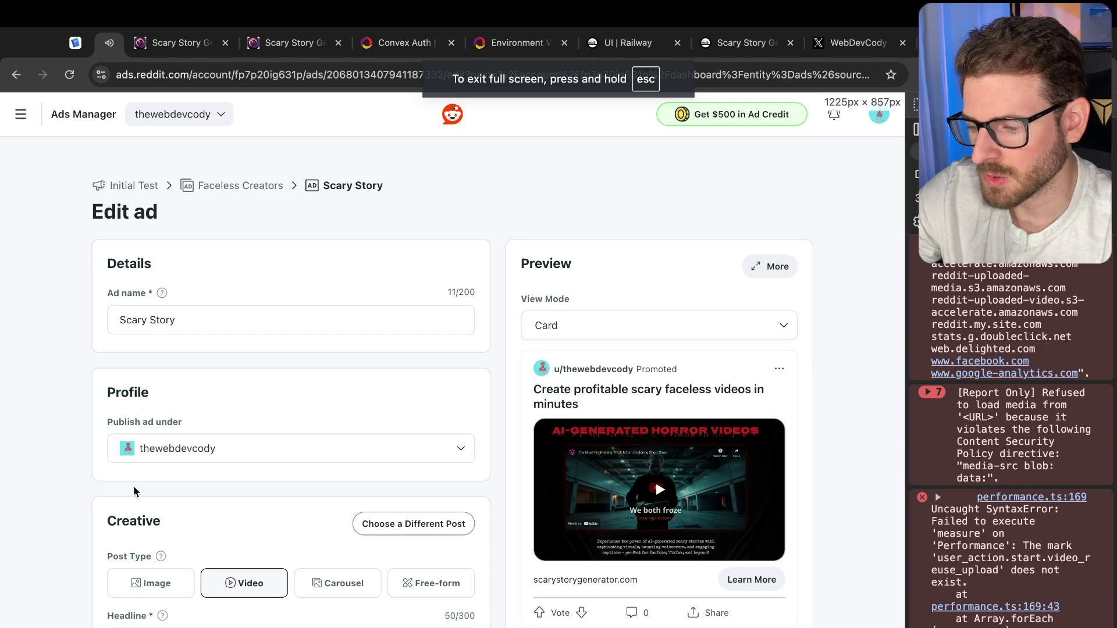
On the dashboard, switch the selection from Initial Test to Faceless Creators and edit that ad group.
left_click(16, 75)
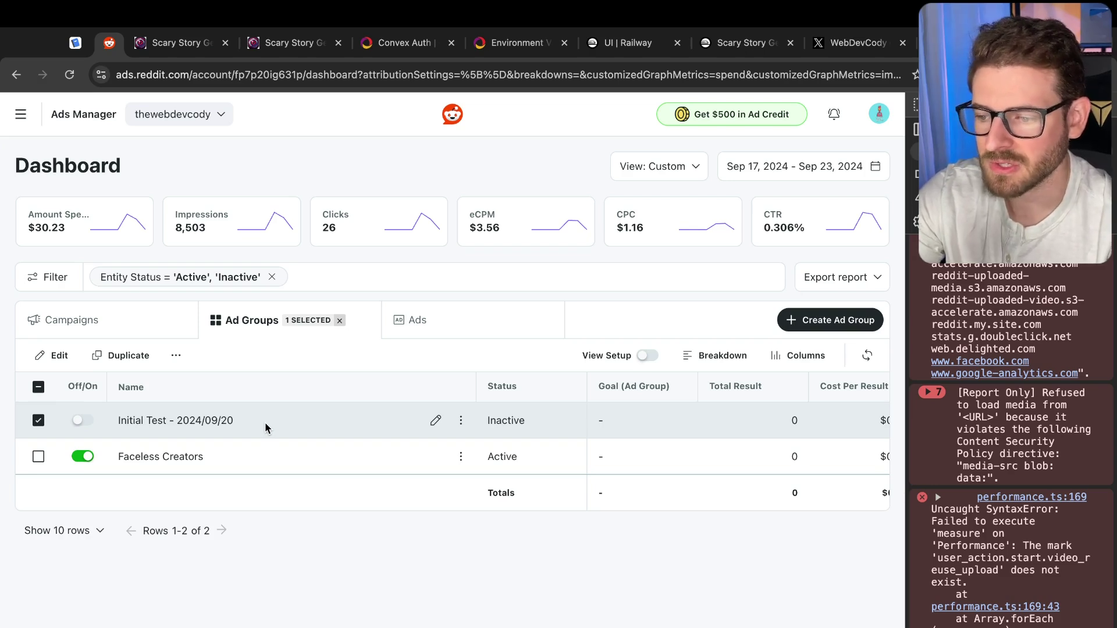
left_click(38, 420)
left_click(38, 456)
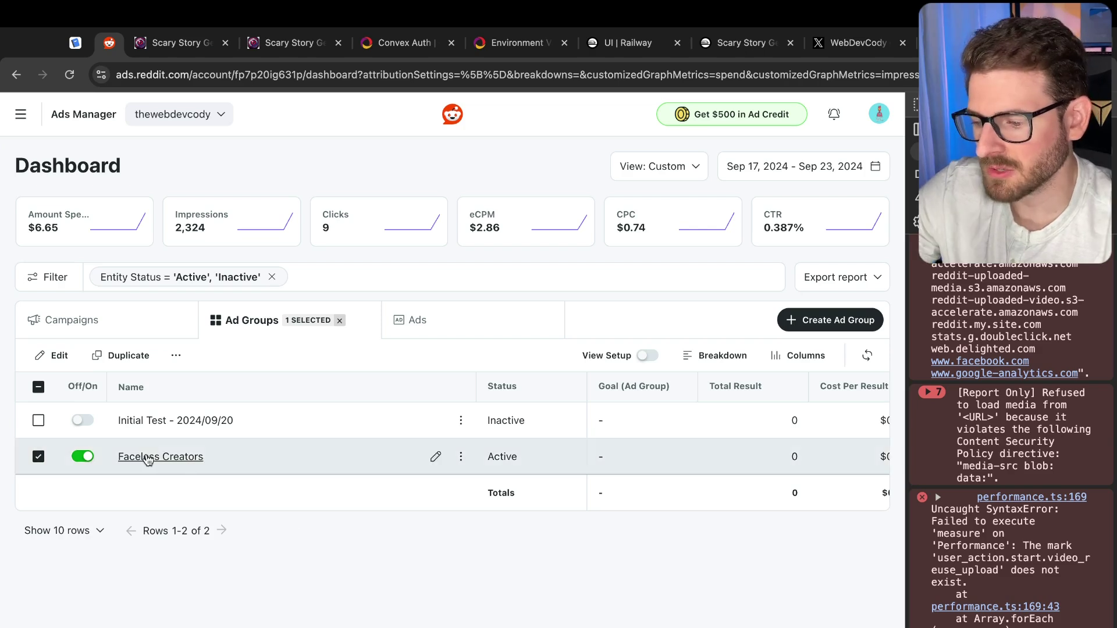
left_click(461, 457)
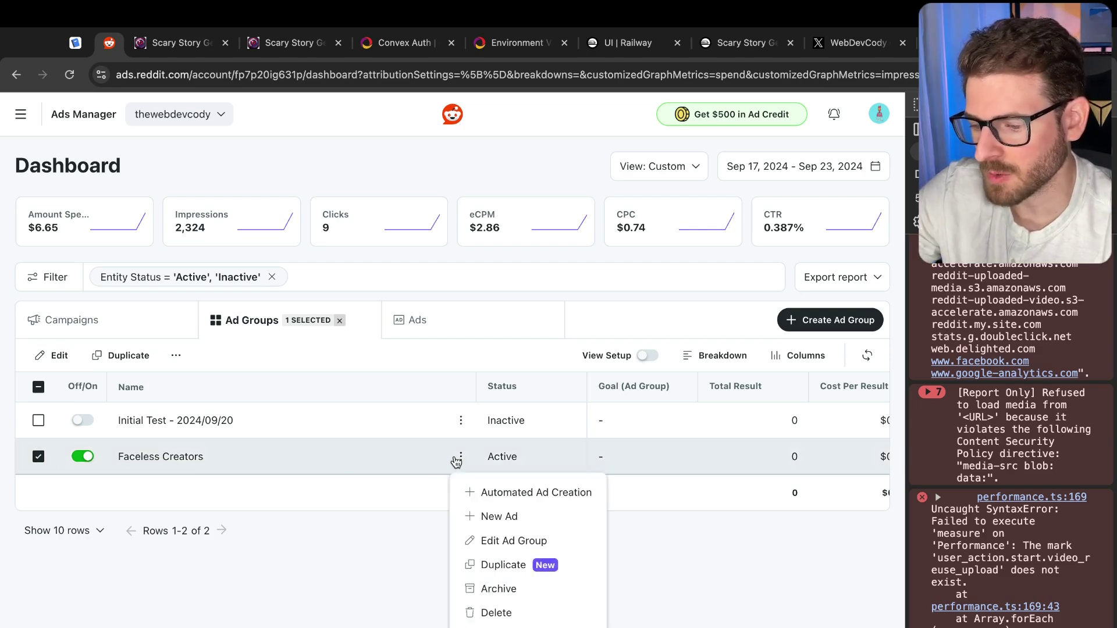
left_click(494, 541)
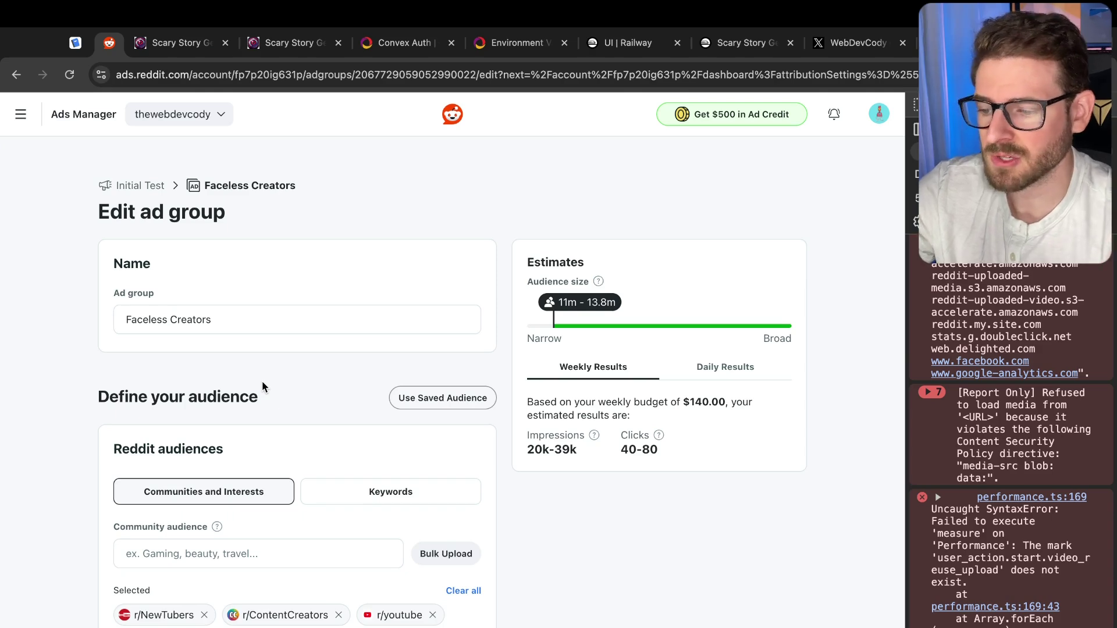
Scroll to the audience section listing r/NewTubers, r/ContentCreators, r/youtube and r/SmallYTChannel.
scroll(262, 382, "down", 3)
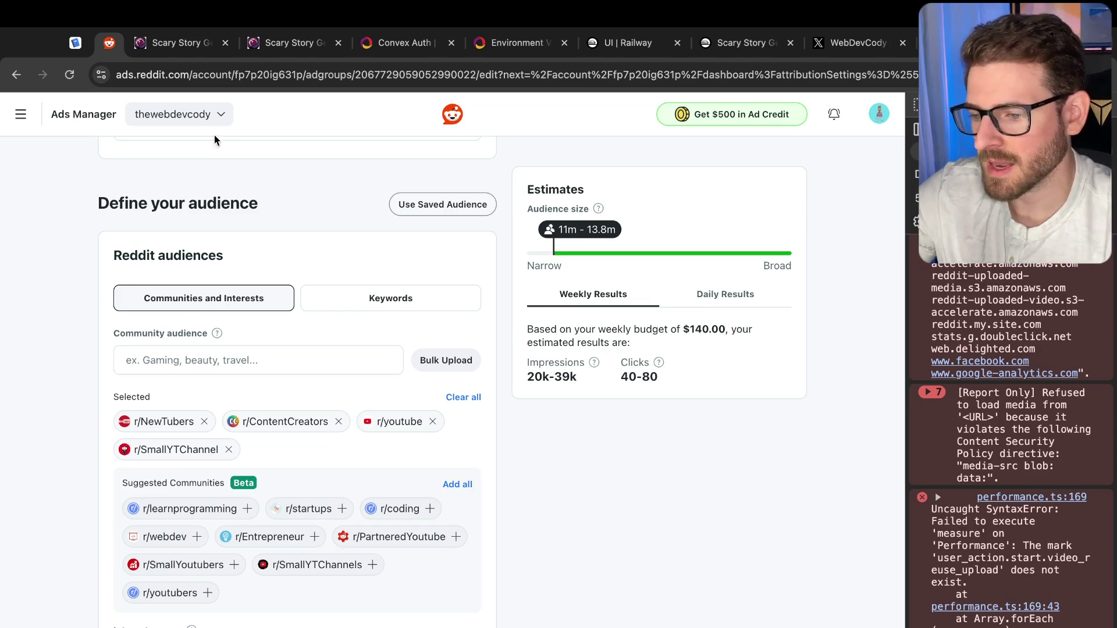
Cycle through the Scary Story Generator, YouTube Studio and Reddit Ads tabs, ending on Project Planner AI Events.
left_click(289, 42)
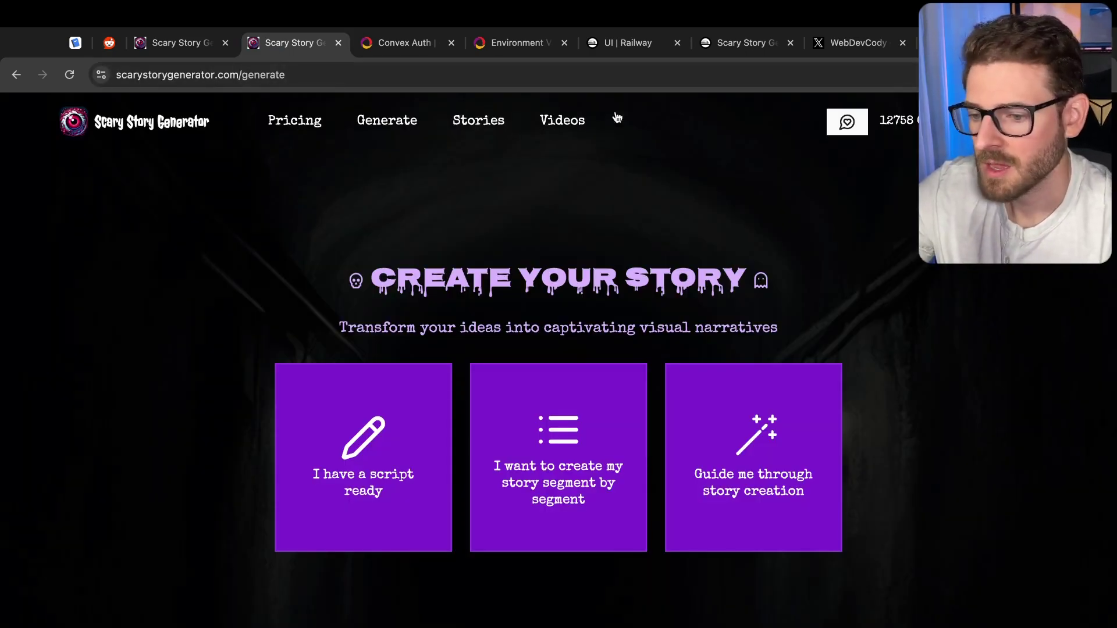
left_click(954, 42)
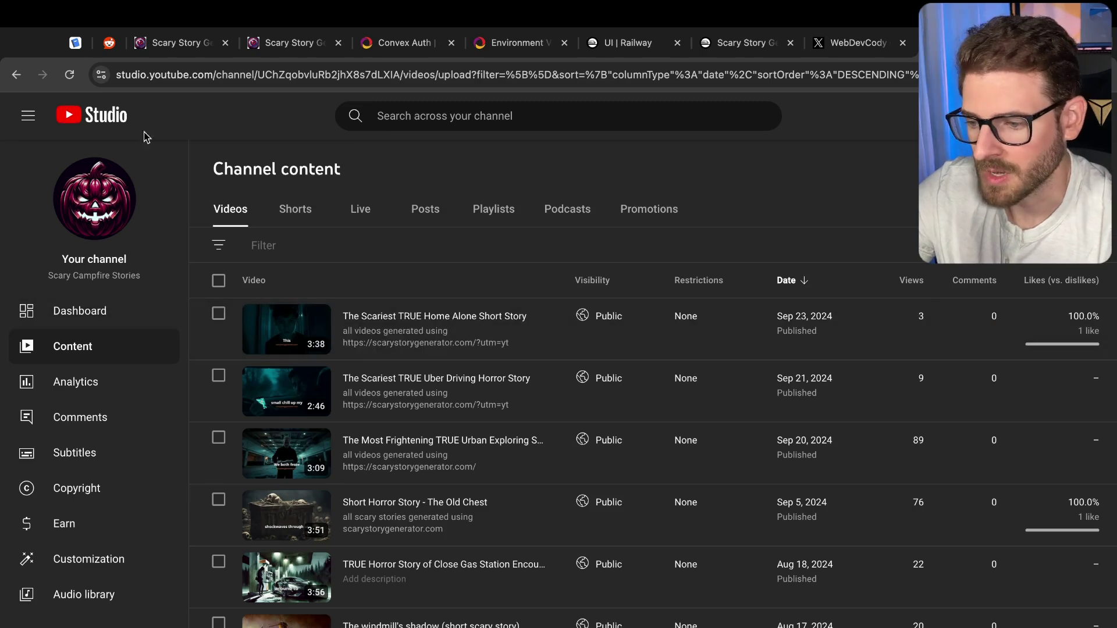
left_click(110, 42)
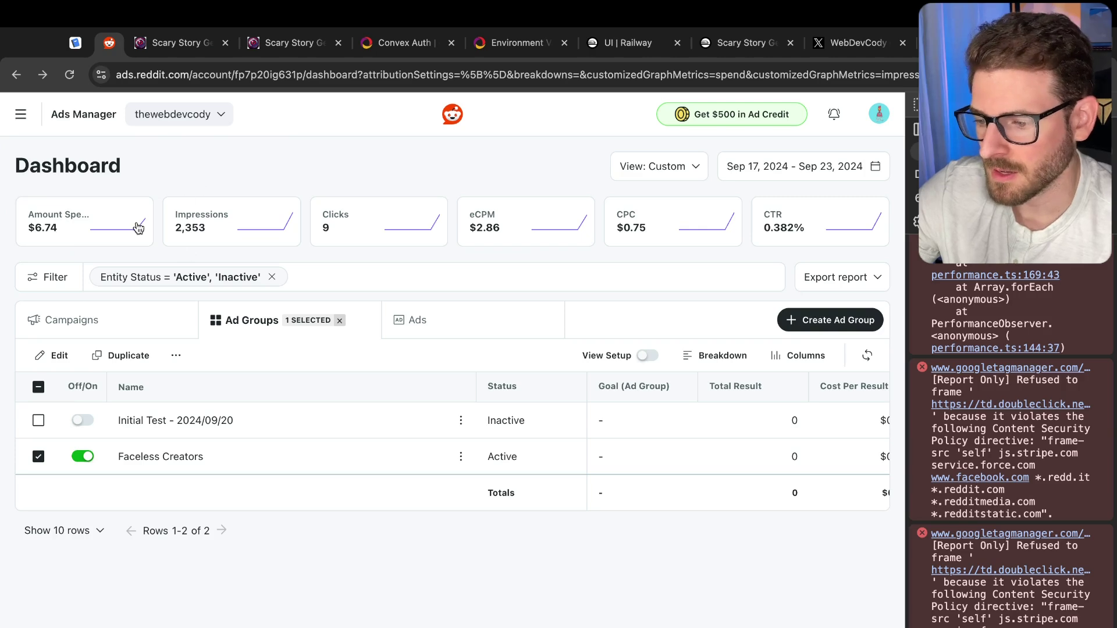
key("super+1")
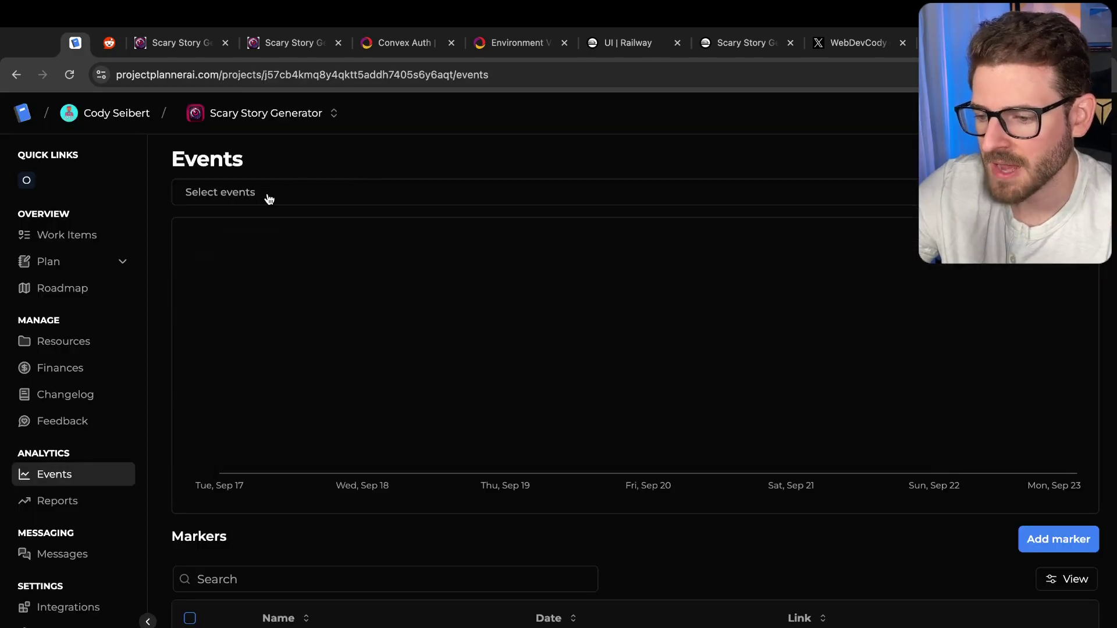
Chart the User viewed website events for twitter, yt and reddit.
left_click(267, 197)
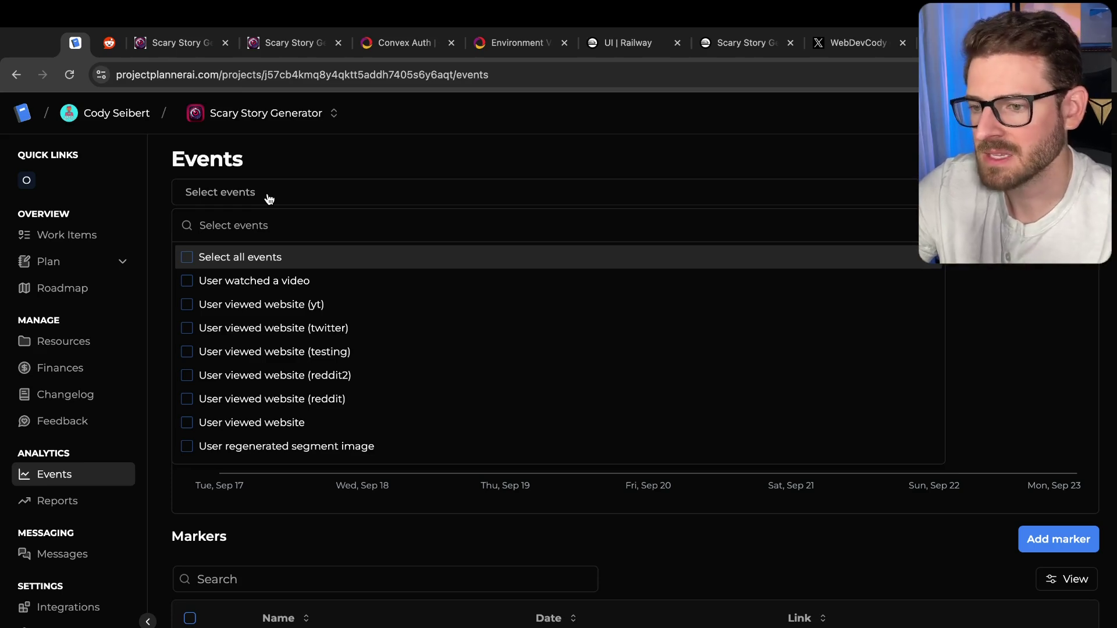
left_click(188, 328)
left_click(396, 190)
left_click(233, 306)
left_click(573, 199)
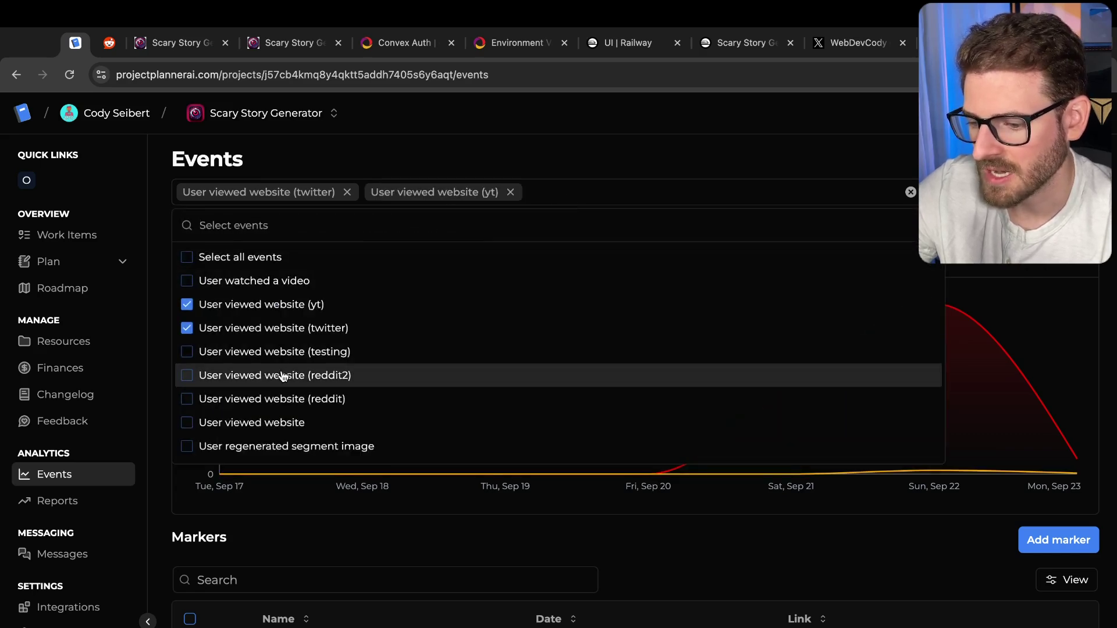
left_click(204, 405)
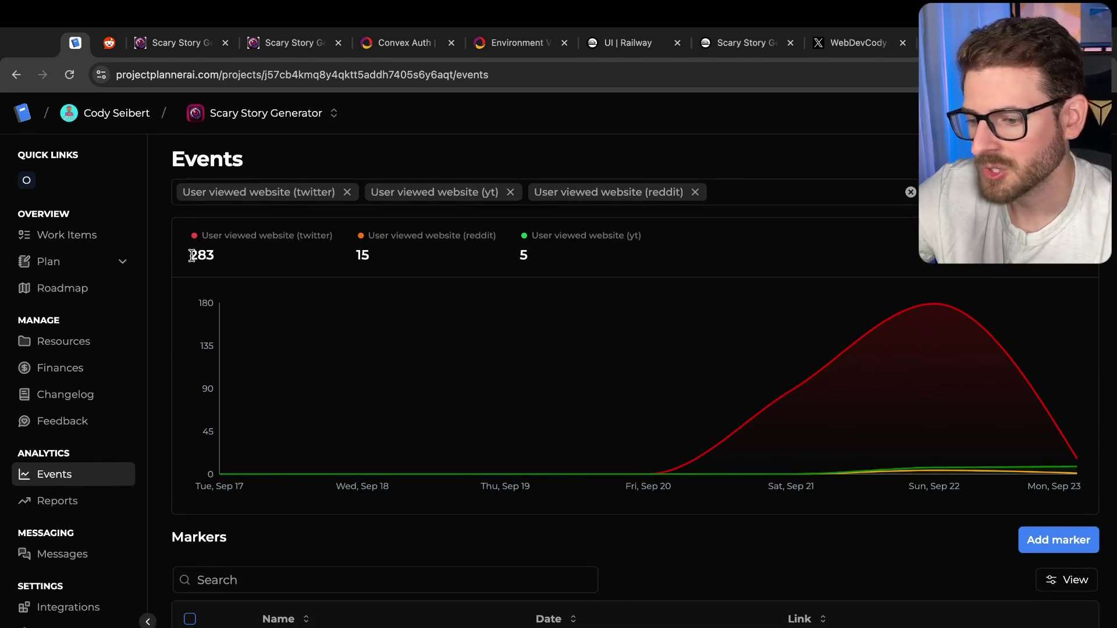
Compare the twitter 283 and reddit 15 view counts, then return to Reddit Ads Manager.
left_click_drag(191, 254, 218, 261)
left_click(241, 262)
left_click_drag(351, 260, 379, 257)
left_click(382, 259)
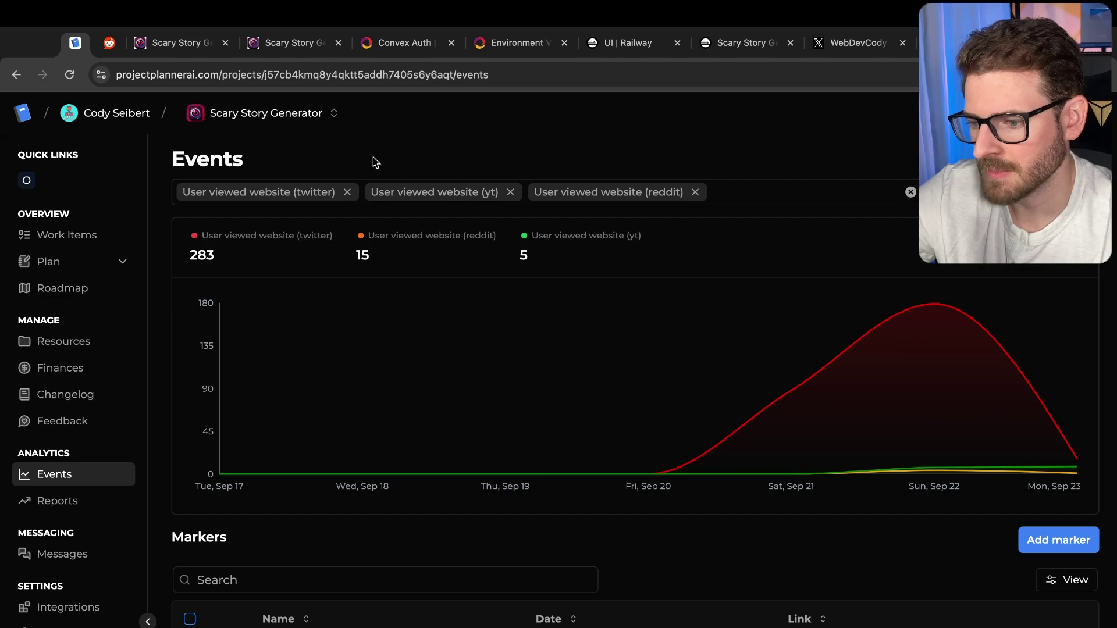
left_click(109, 42)
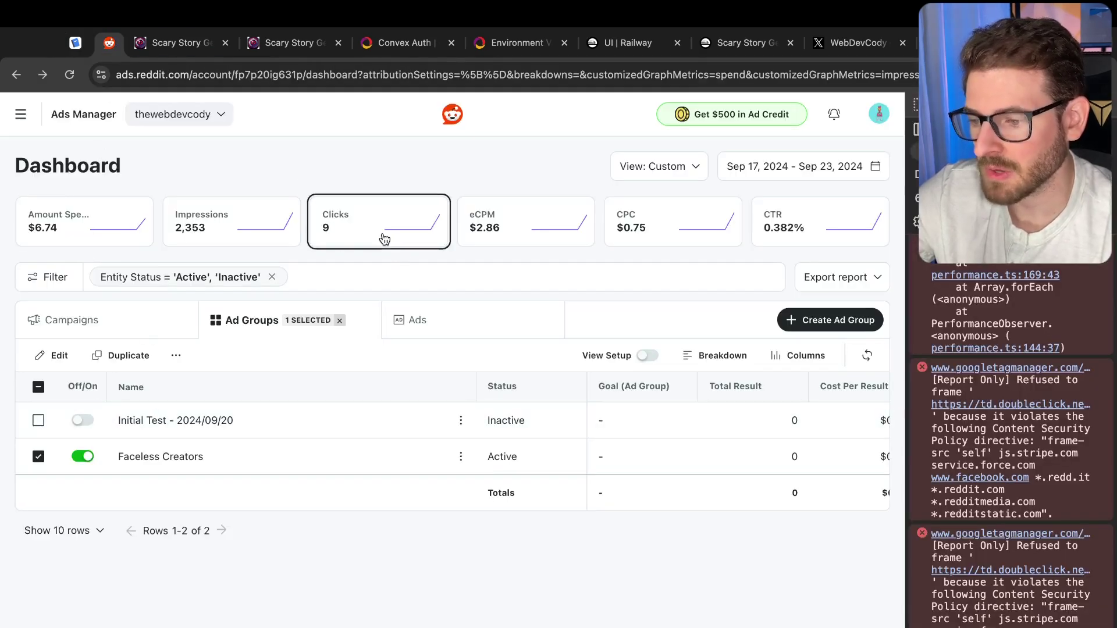
Back on the events chart, compare the reddit and yt view counts.
left_click(78, 43)
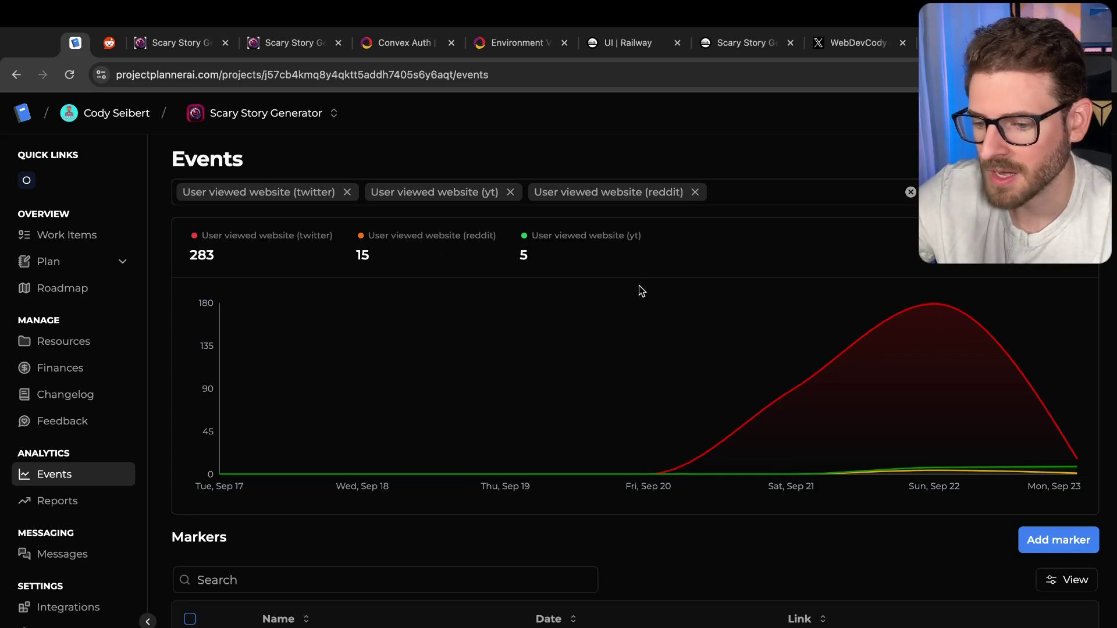
left_click_drag(613, 255, 464, 259)
left_click(547, 259)
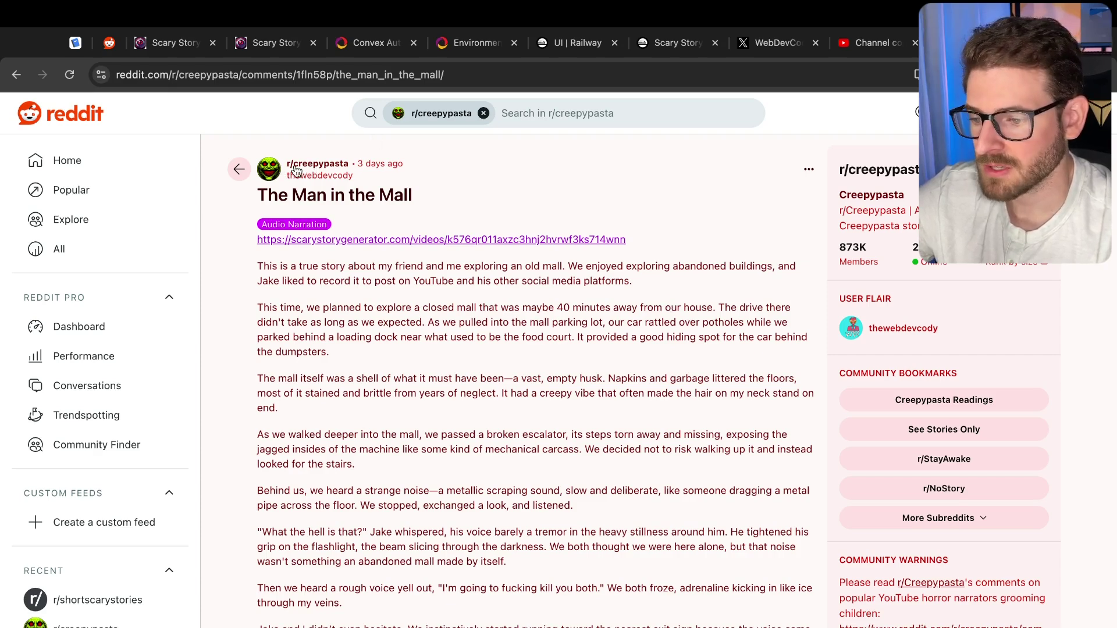
Screenshot the post's Audio Narration link and review its Post Insights showing 980 views.
scroll(407, 349, "down", 8)
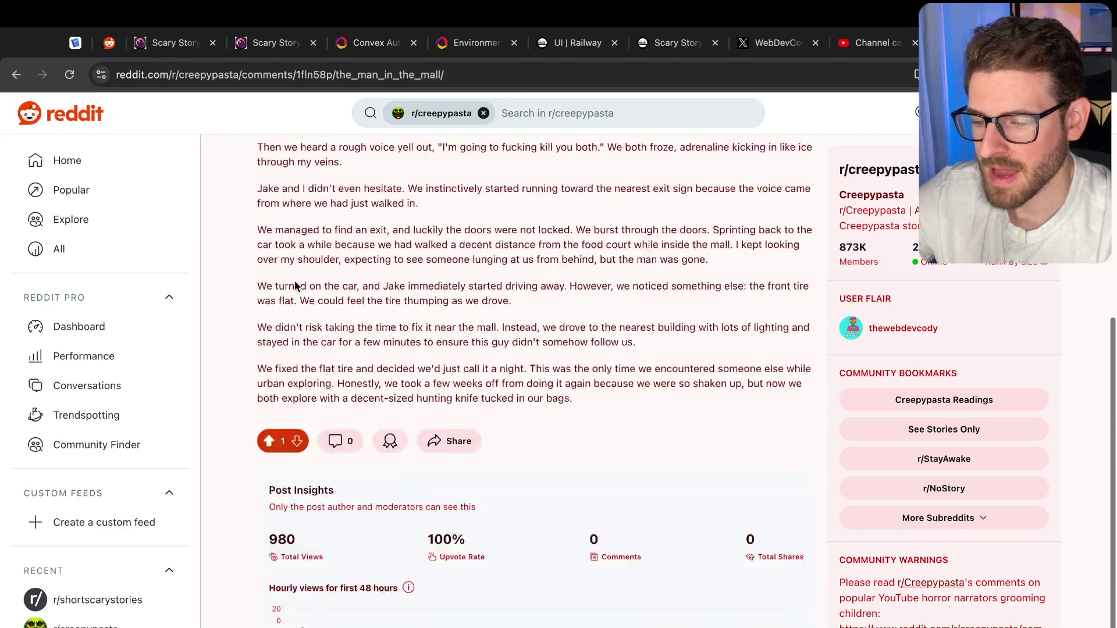
scroll(432, 414, "up", 8)
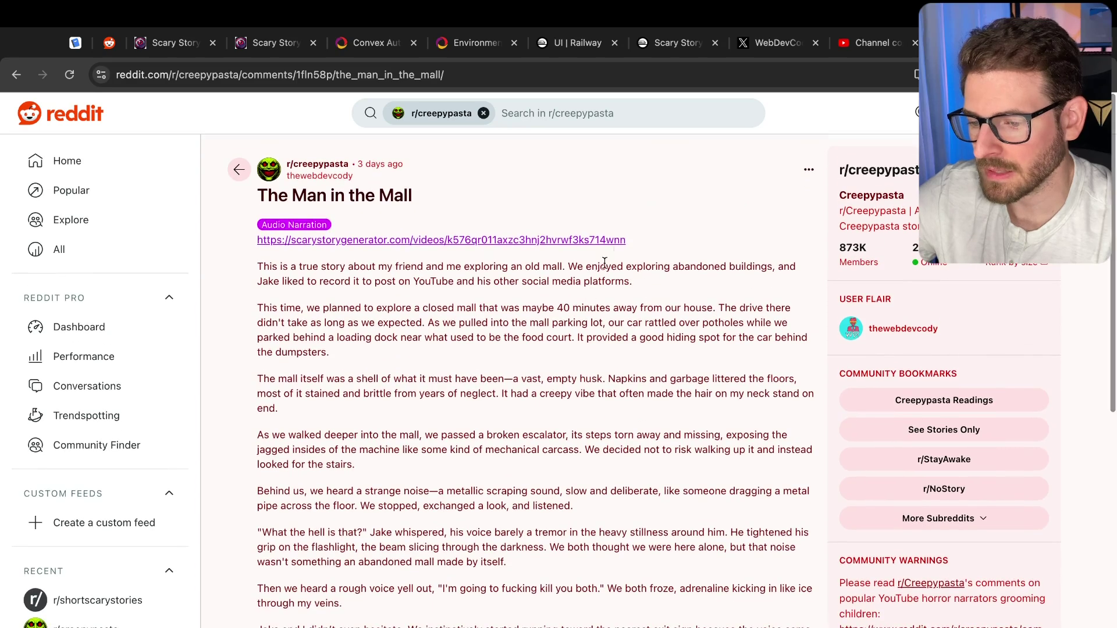
key("super+shift+4")
left_click_drag(648, 213, 231, 268)
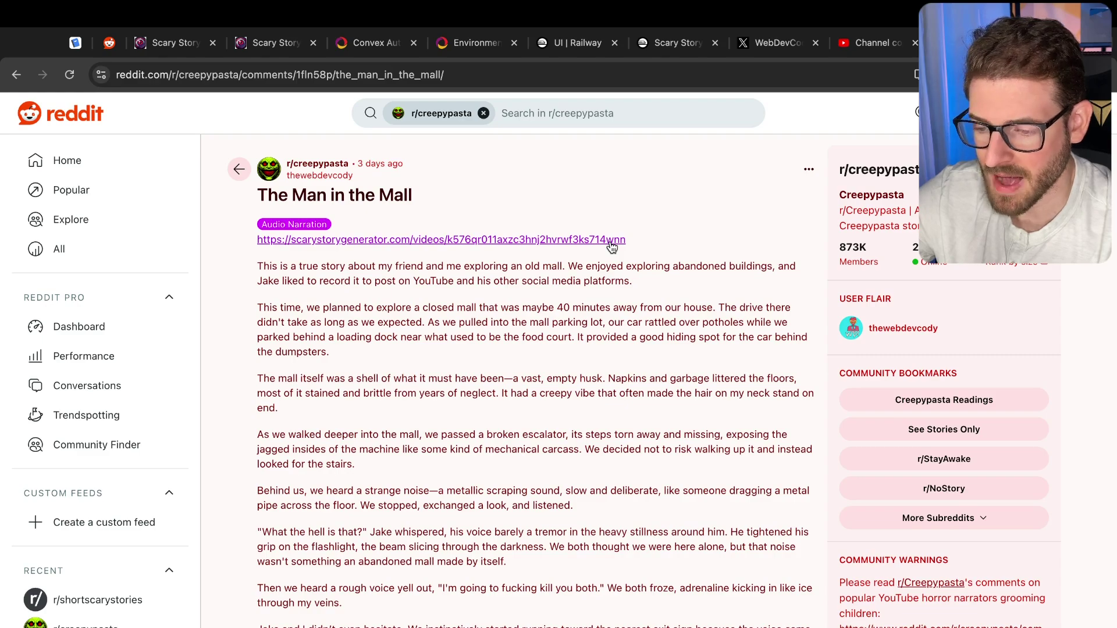
scroll(486, 316, "down", 12)
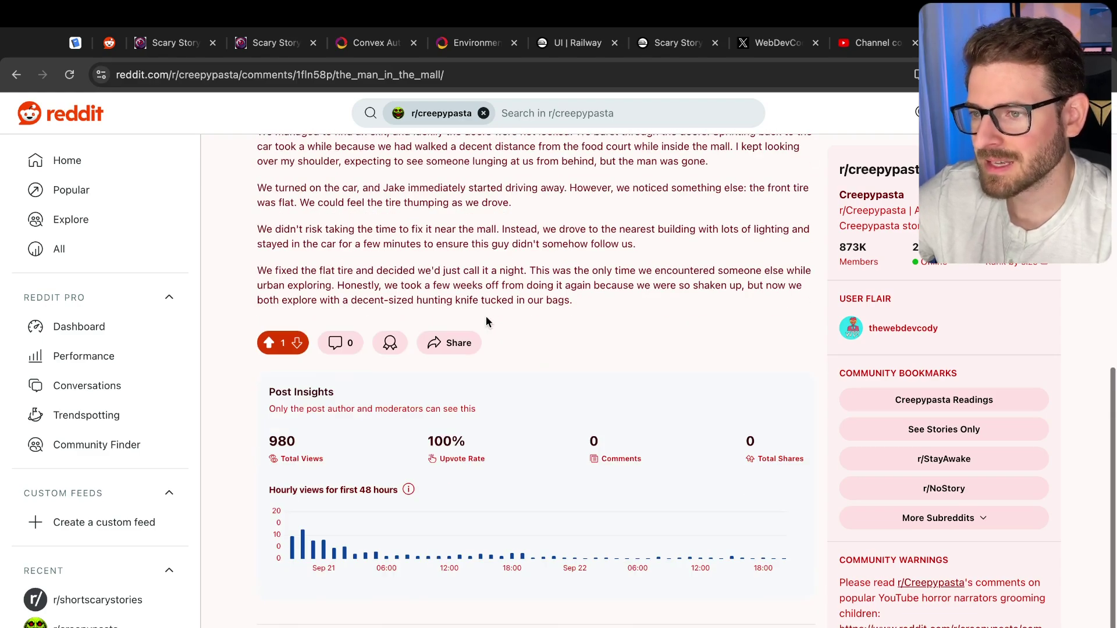
scroll(486, 317, "down", 2)
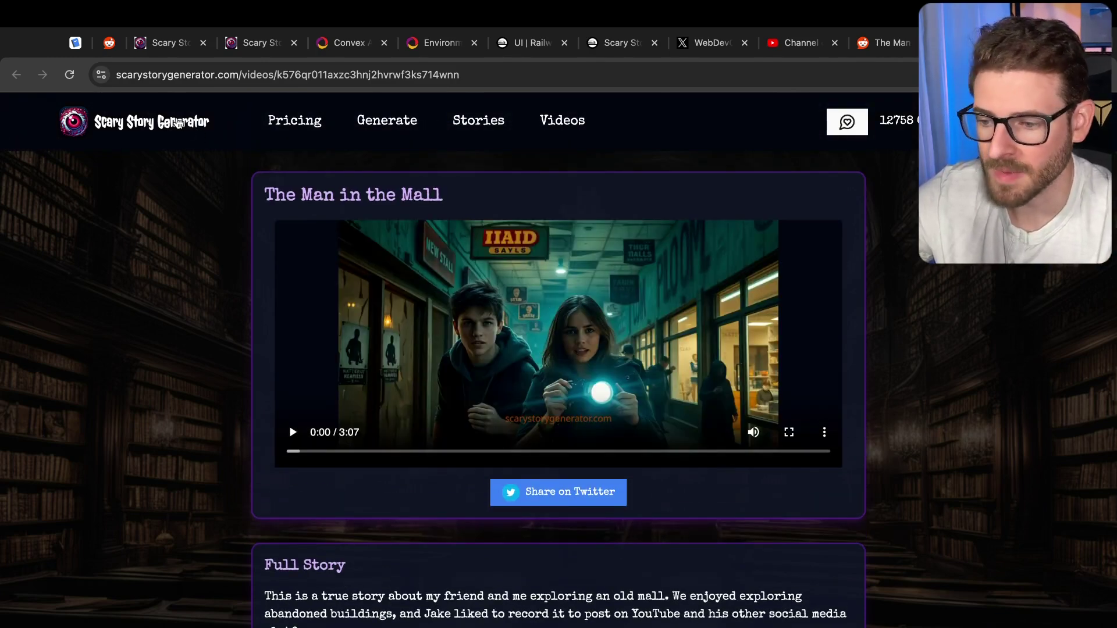
scroll(213, 306, "down", 20)
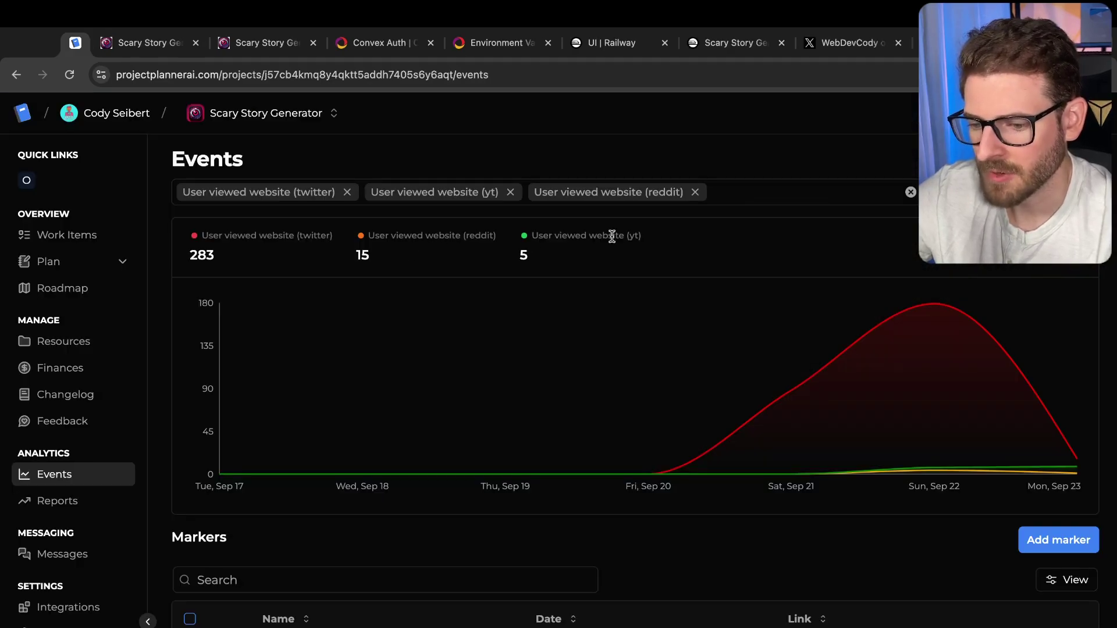
Open the Home Alone video's details and inspect its scarystorygenerator.com utm=yt description link.
left_click_drag(642, 235, 532, 231)
left_click(937, 43)
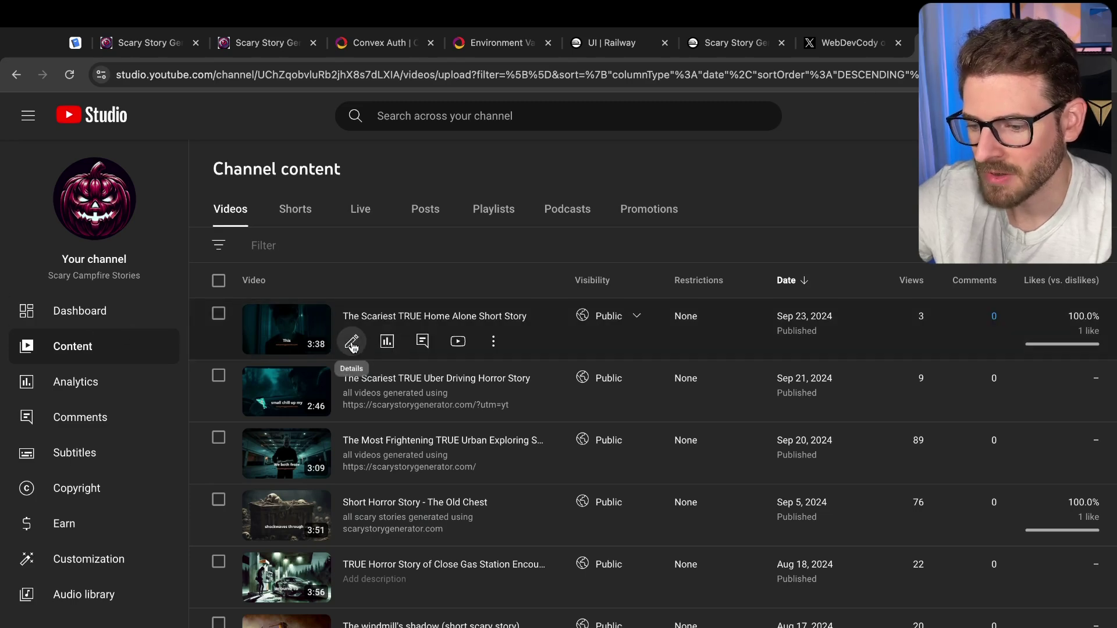
left_click(352, 342)
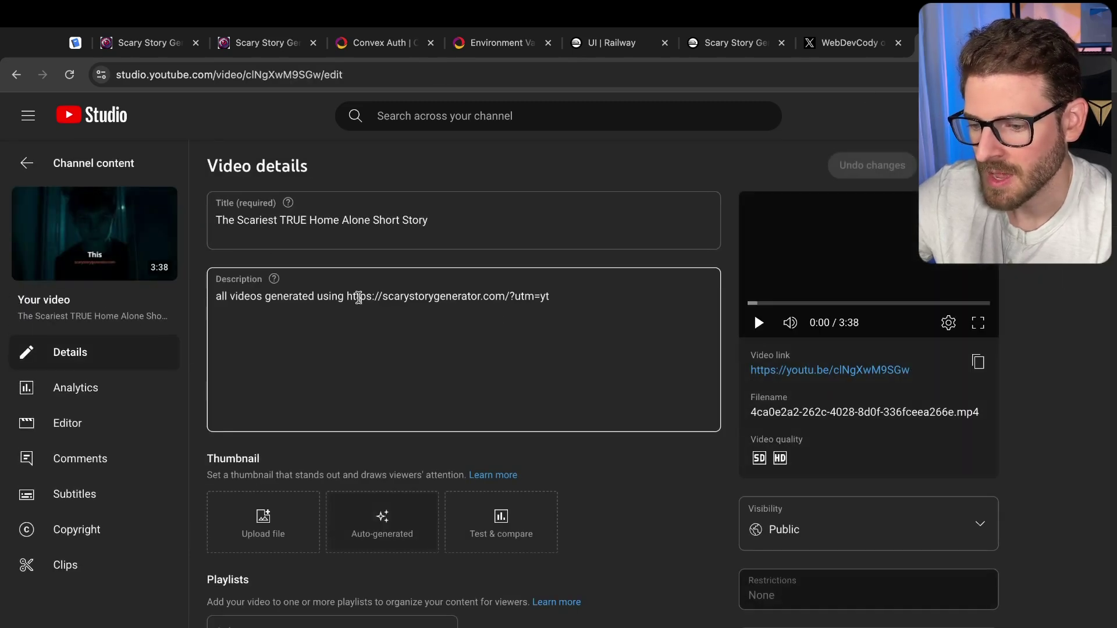
left_click_drag(224, 295, 569, 294)
left_click(337, 294)
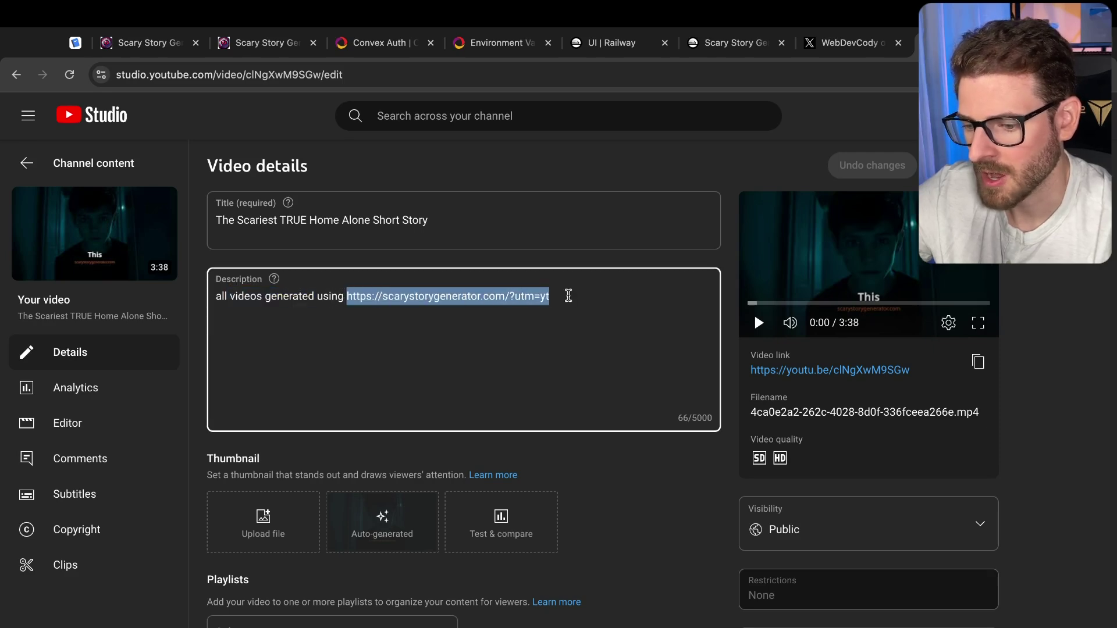
left_click(568, 294)
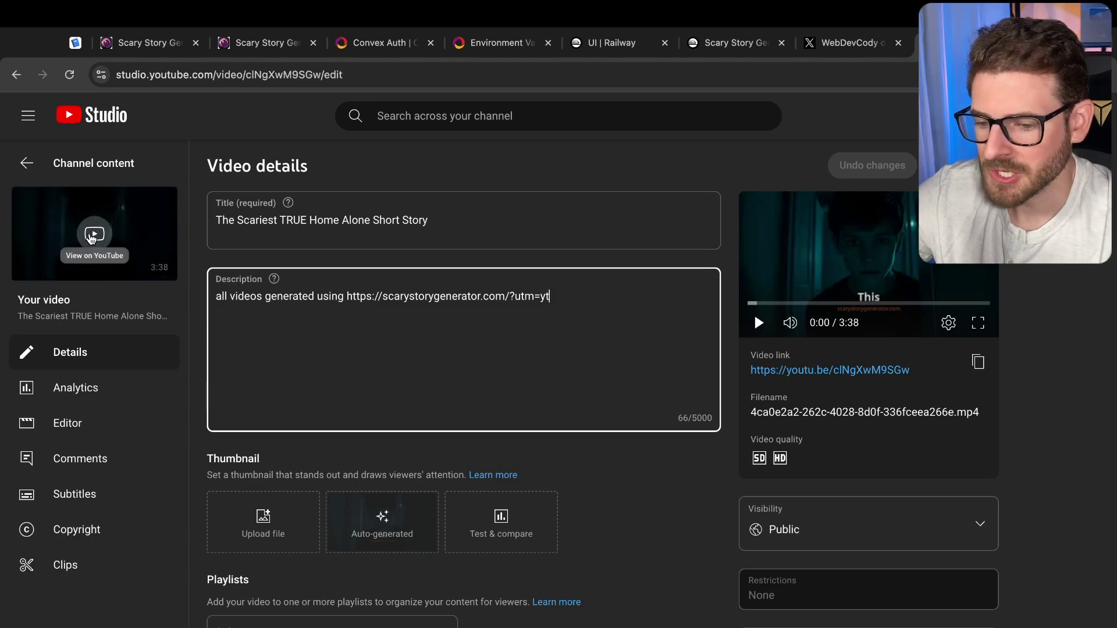
Play the Home Alone video preview full screen, then exit full screen.
left_click(978, 323)
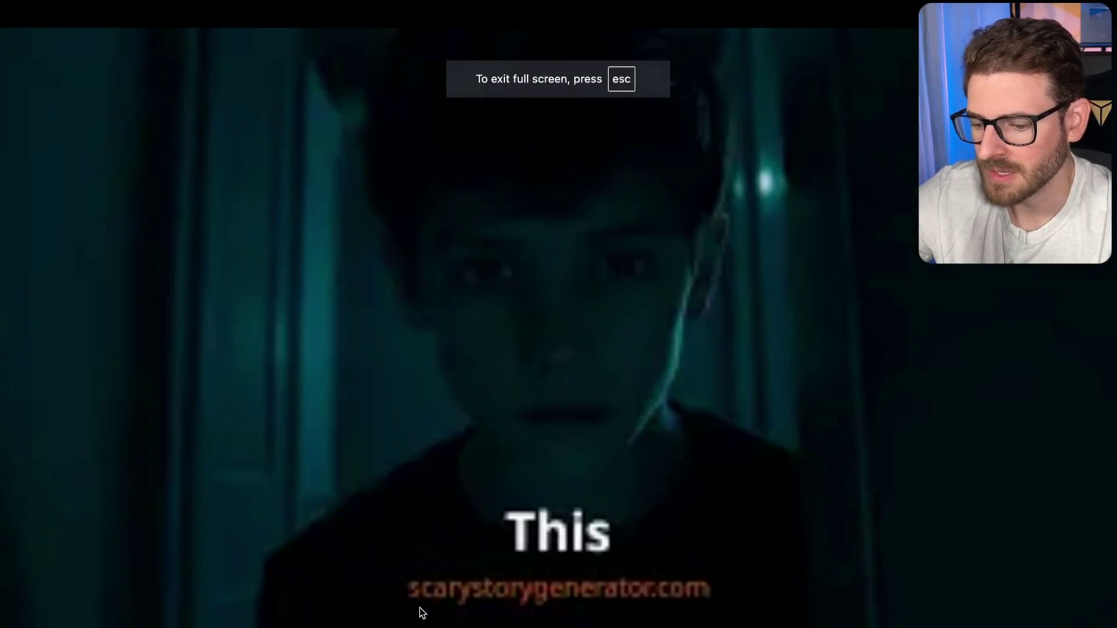
left_click(394, 573)
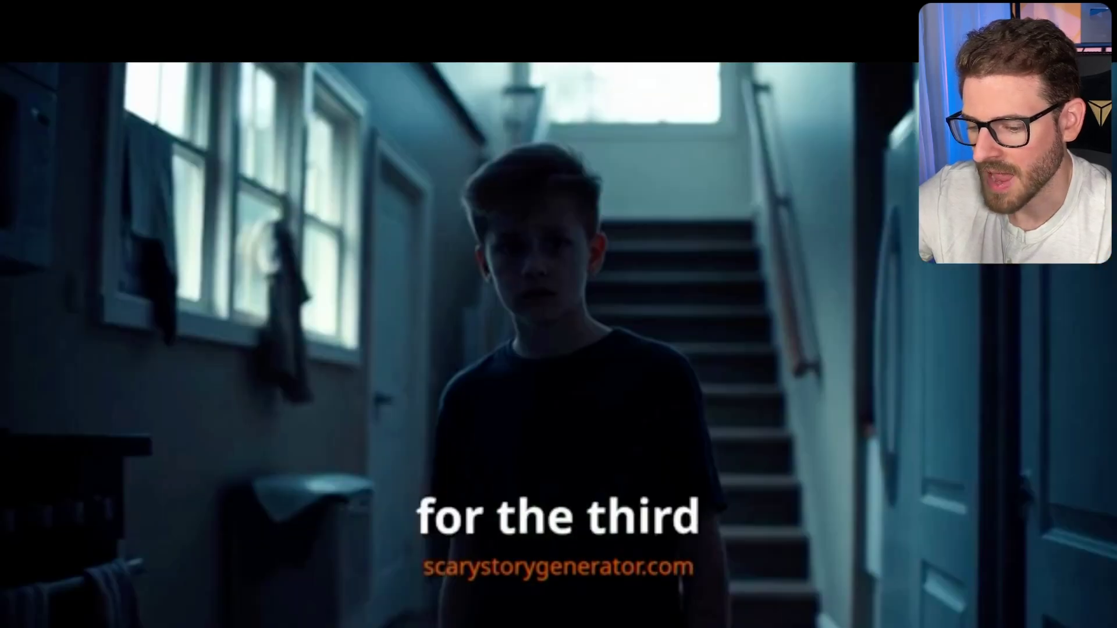
key("Escape")
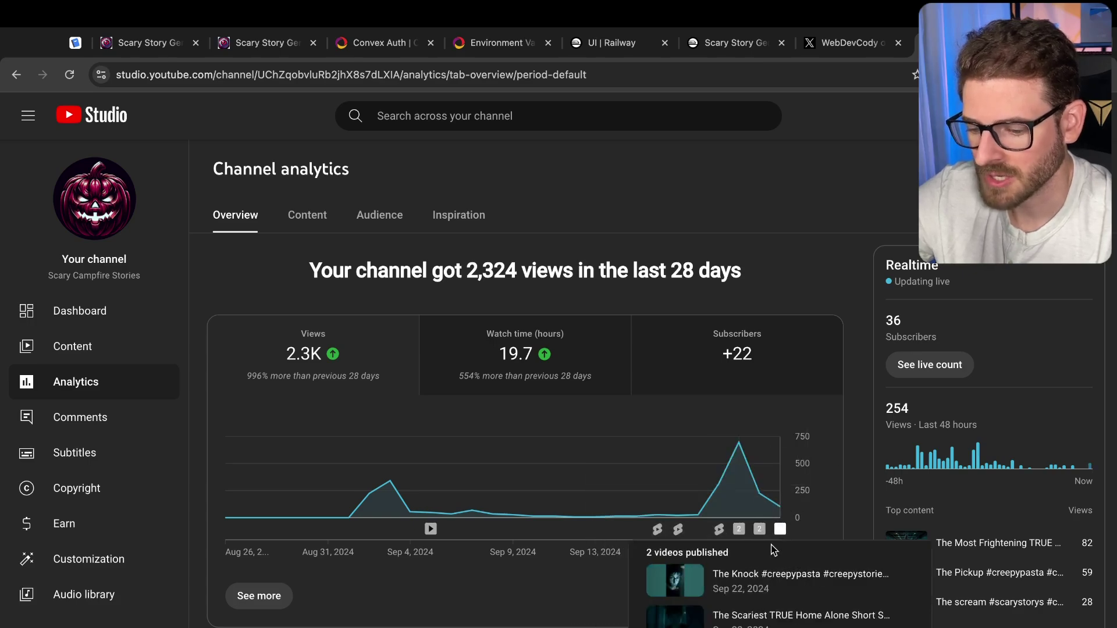
Go back to the channel's uploaded videos list and scroll through its visibility, dates and view counts.
scroll(621, 588, "down", 3)
scroll(655, 531, "down", 5)
scroll(653, 551, "up", 10)
key("alt+Left")
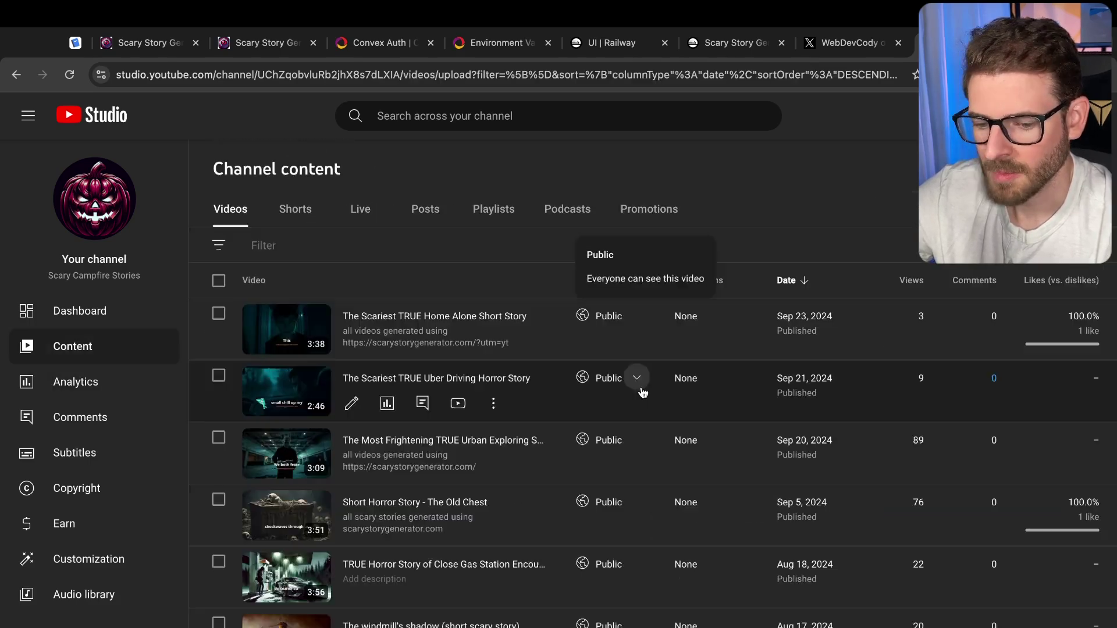
scroll(684, 540, "down", 1)
scroll(682, 532, "down", 1)
scroll(682, 532, "up", 3)
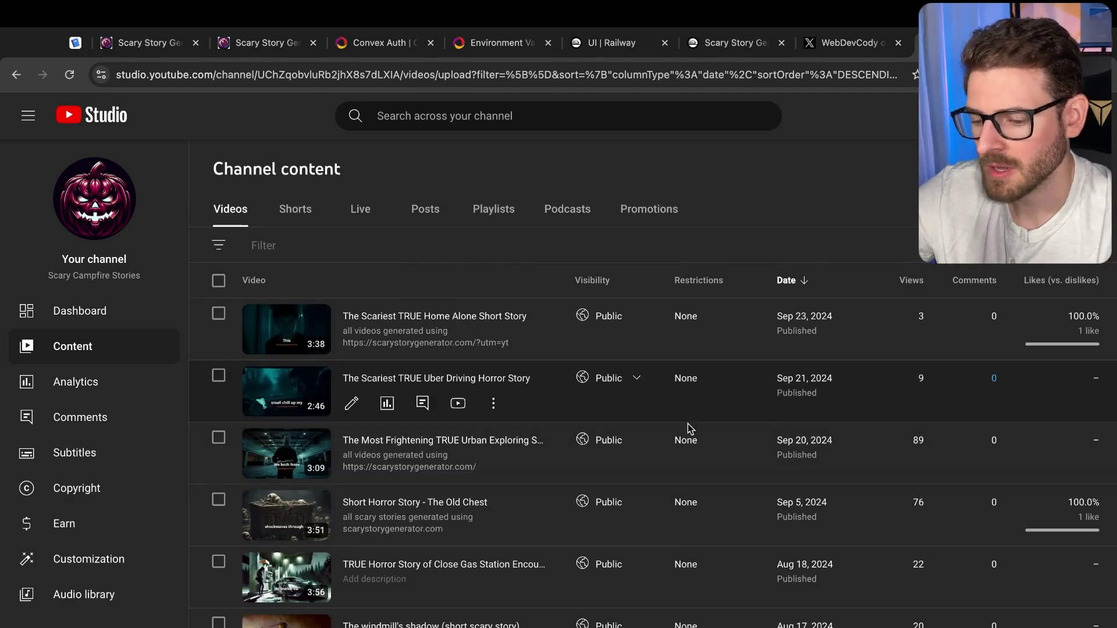
scroll(303, 582, "down", 8)
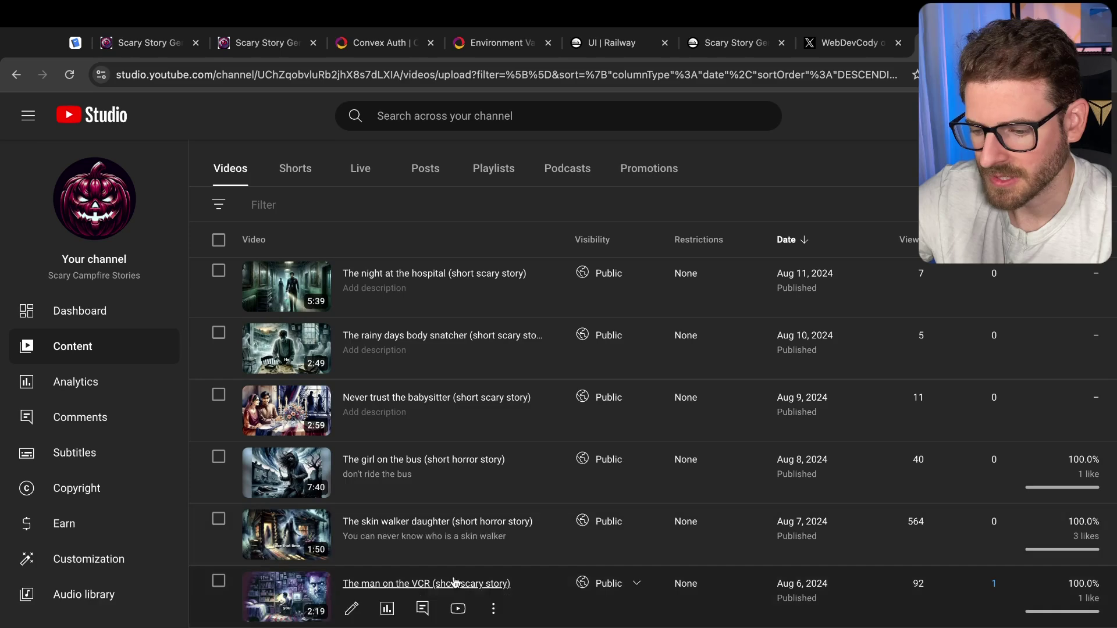
scroll(345, 539, "up", 8)
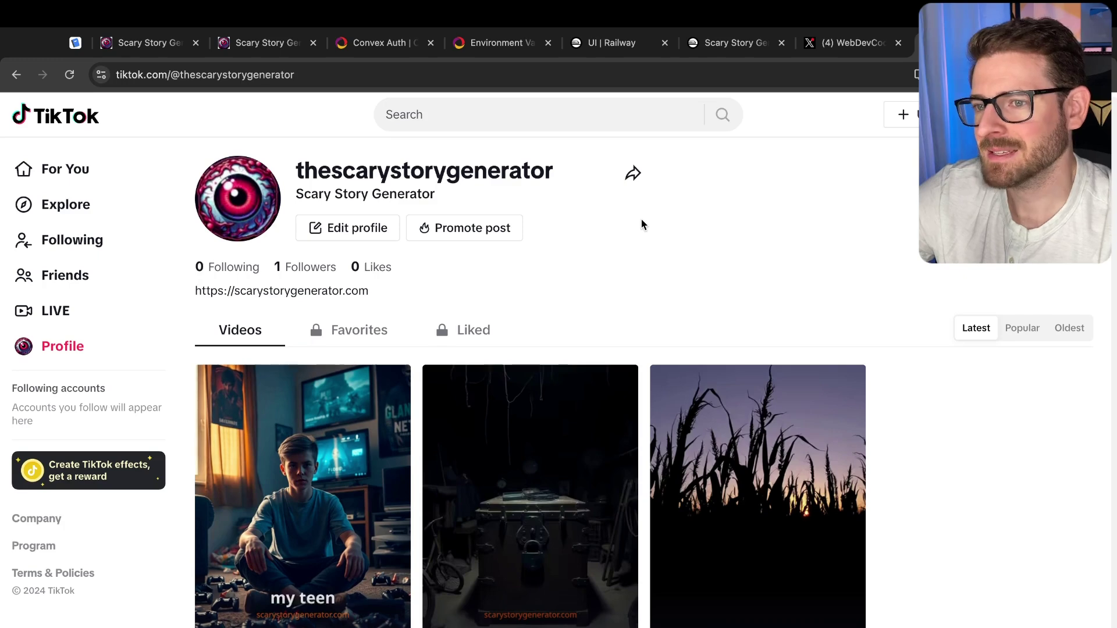
Open the newest video on the Scary Story Generator TikTok profile with DevTools beside it, then close the video.
scroll(641, 219, "down", 1)
scroll(652, 236, "down", 1)
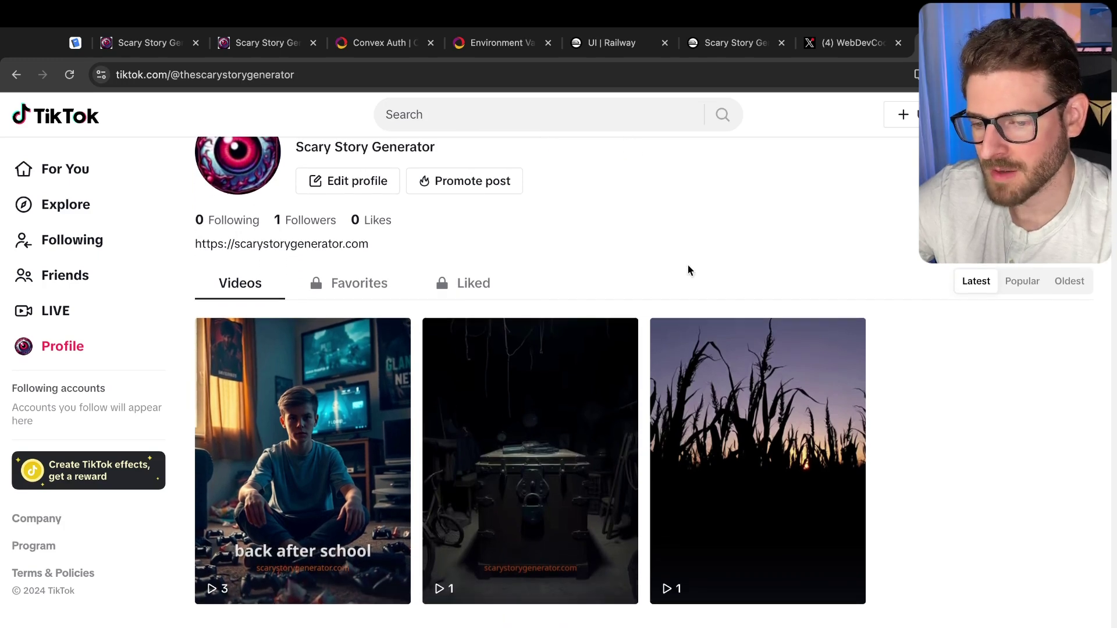
scroll(690, 265, "up", 2)
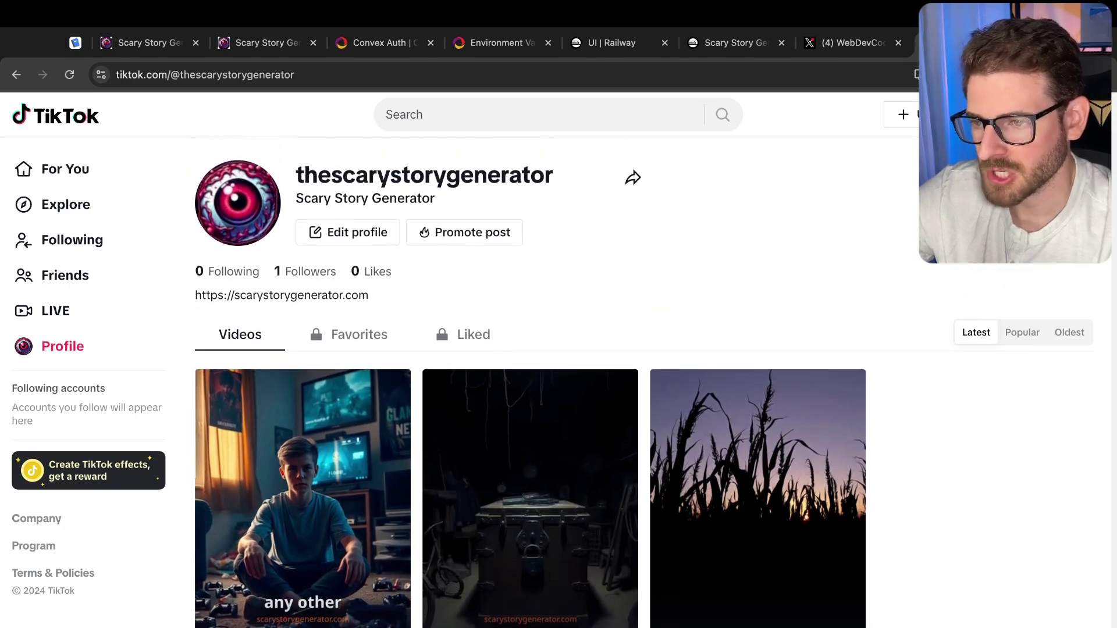
scroll(729, 242, "down", 1)
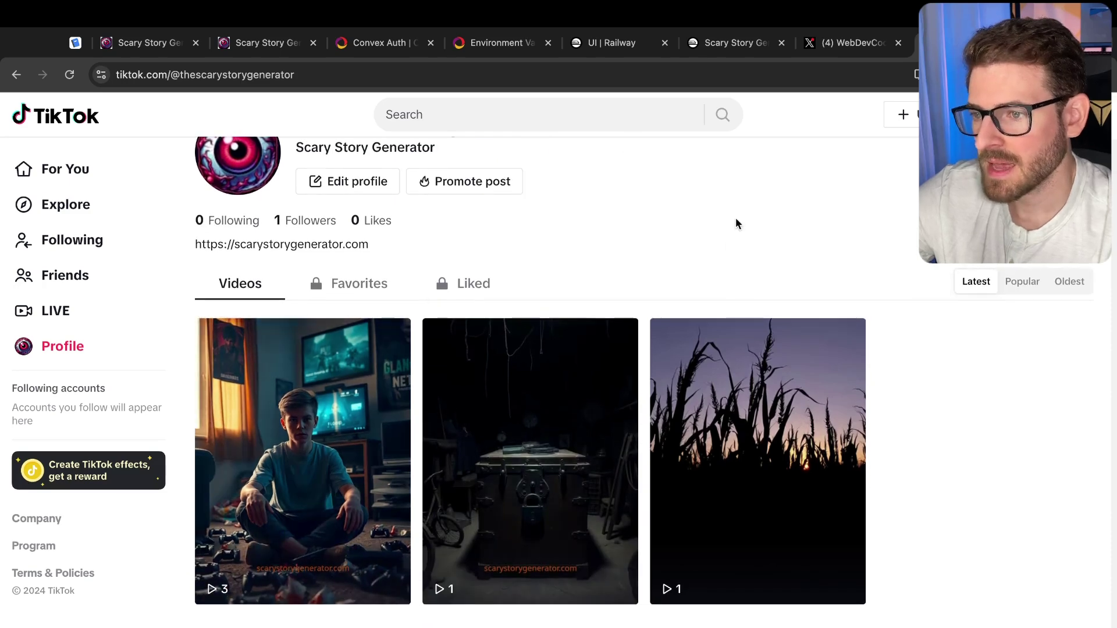
scroll(739, 212, "up", 1)
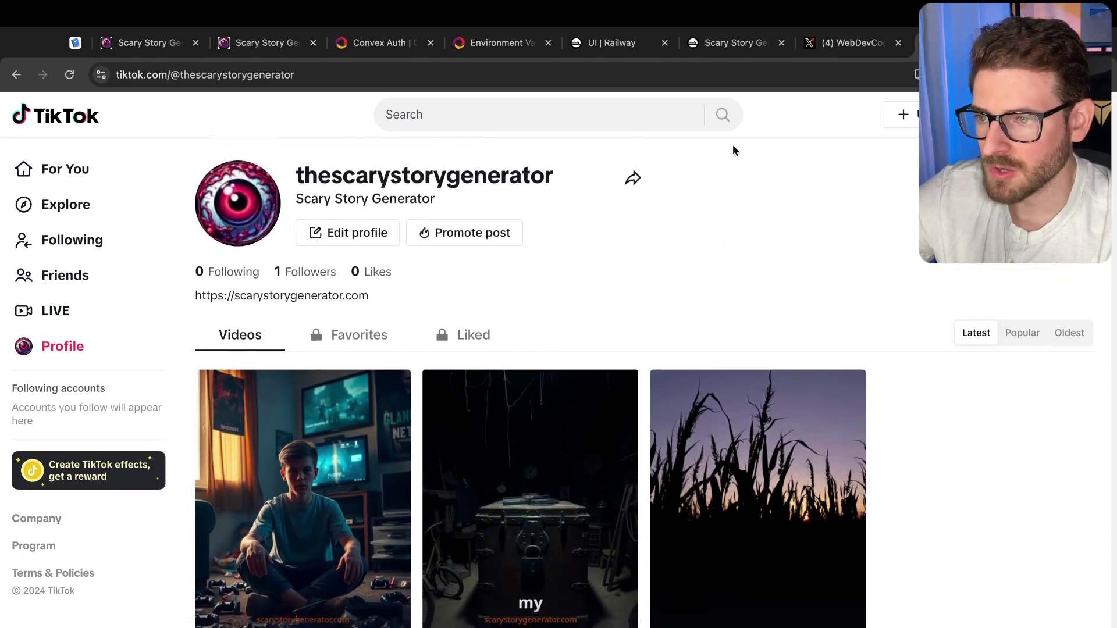
scroll(733, 150, "down", 1)
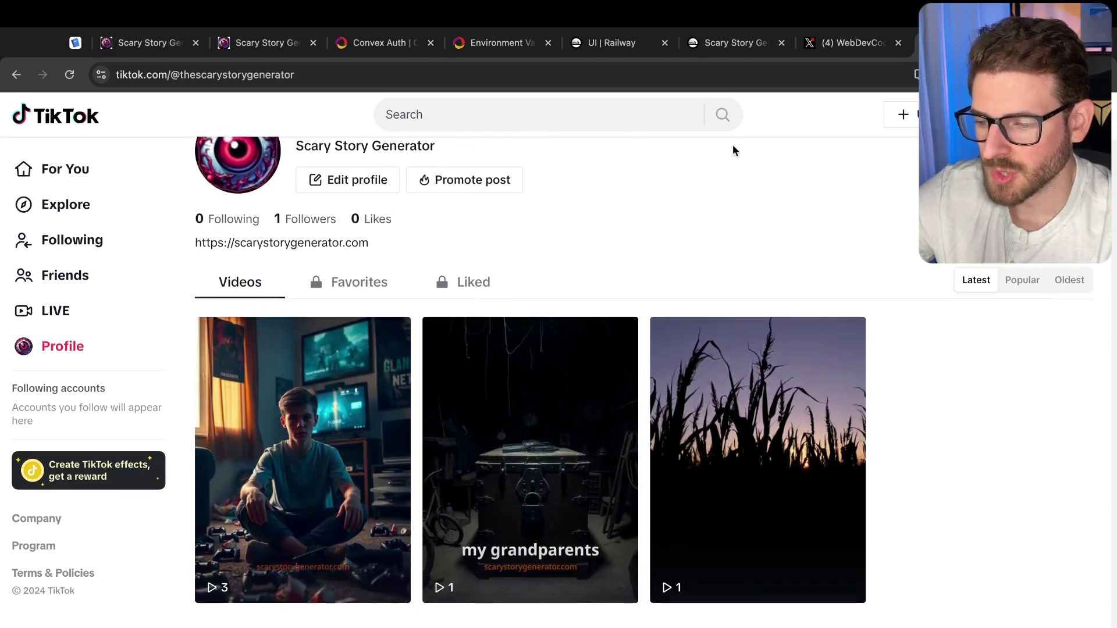
left_click(317, 430)
key("super+alt+i")
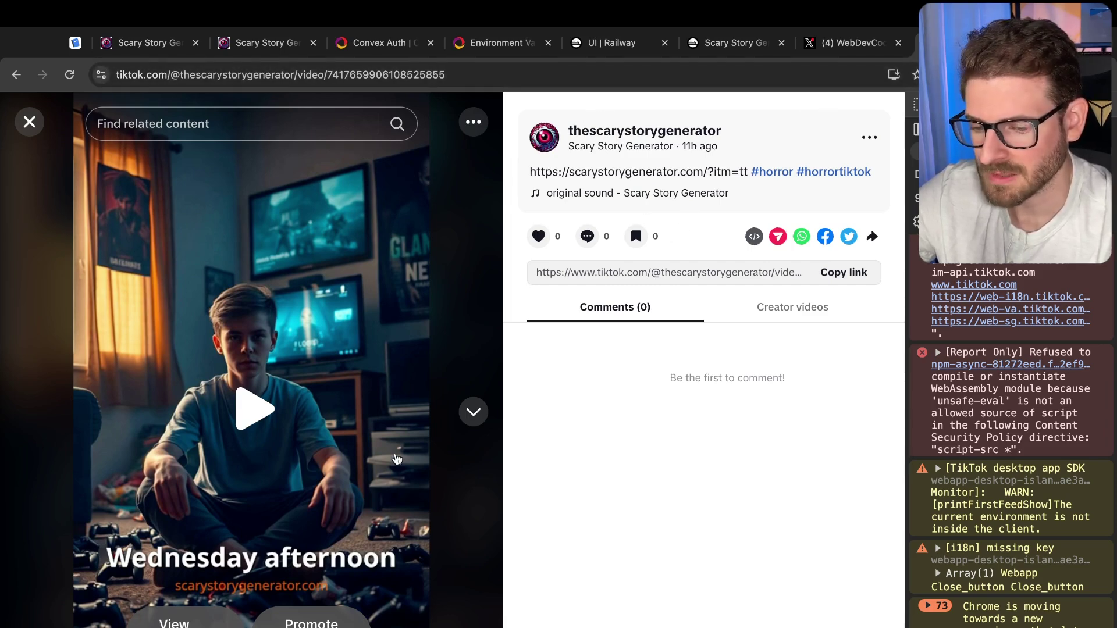
key("Escape")
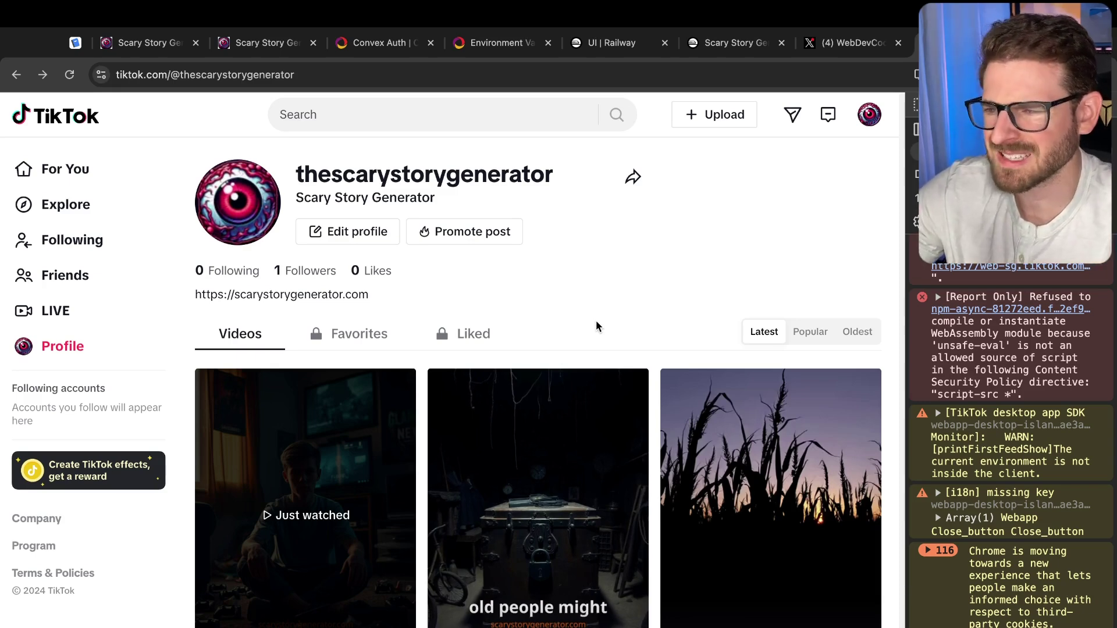
Close the TikTok tab to return to the Project Planner events chart.
scroll(594, 306, "down", 1)
scroll(661, 250, "up", 1)
key("super+w")
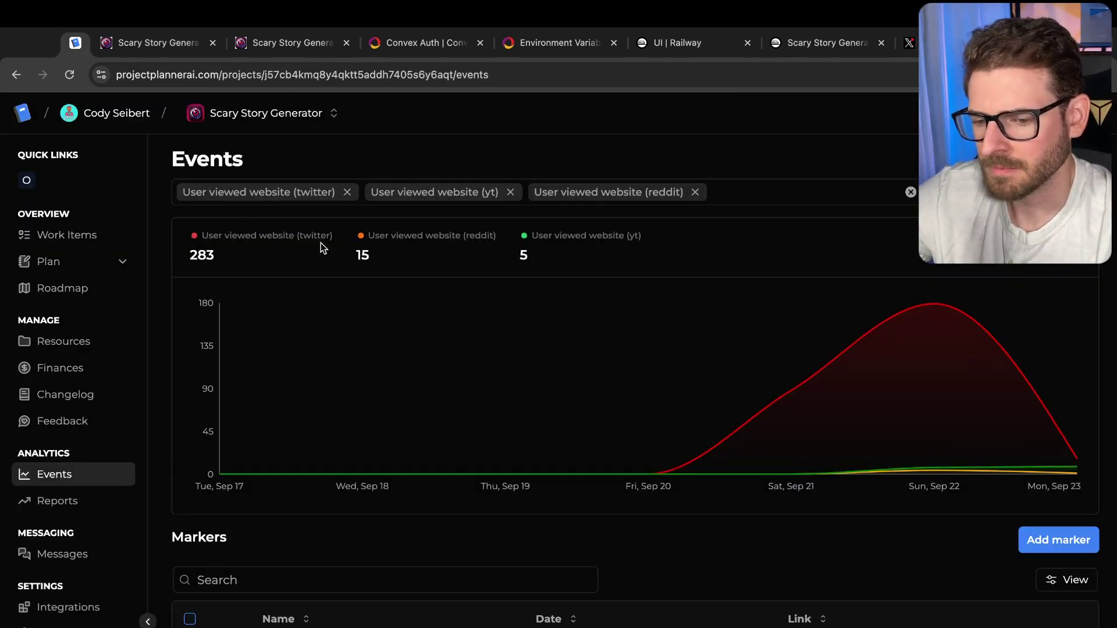
scroll(312, 255, "down", 1)
scroll(312, 254, "up", 1)
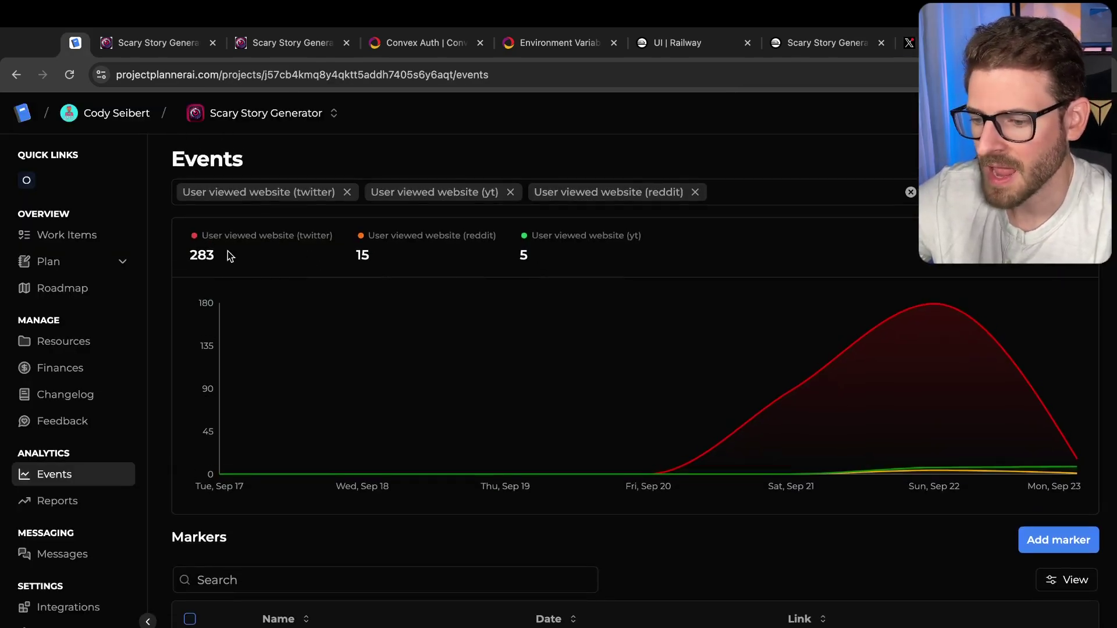
key("super+9")
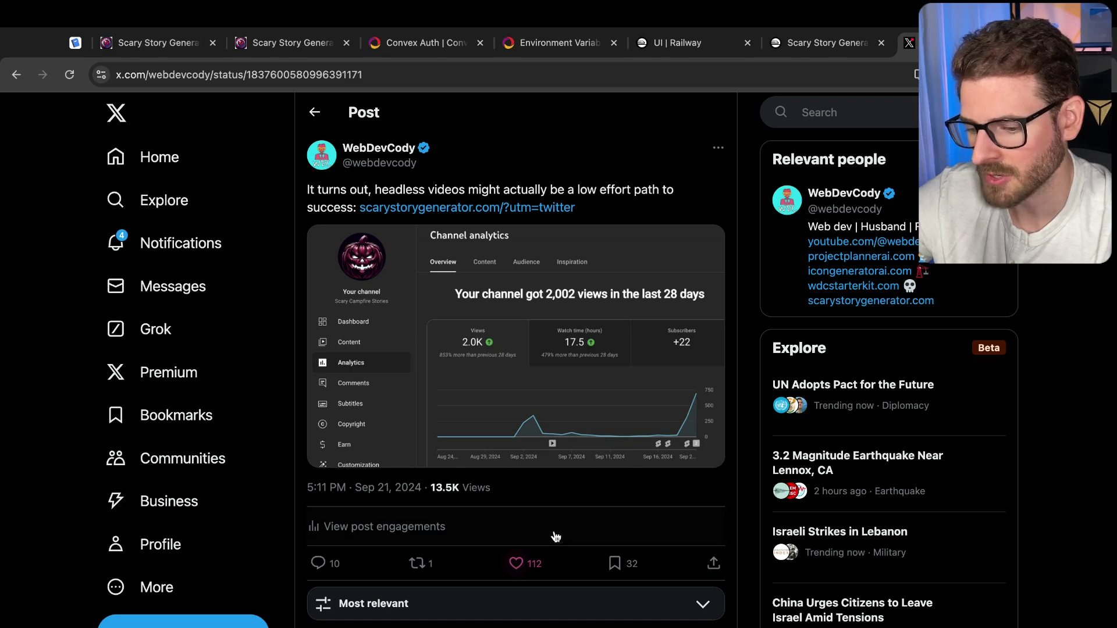
scroll(616, 554, "down", 1)
scroll(576, 512, "up", 1)
left_click(87, 49)
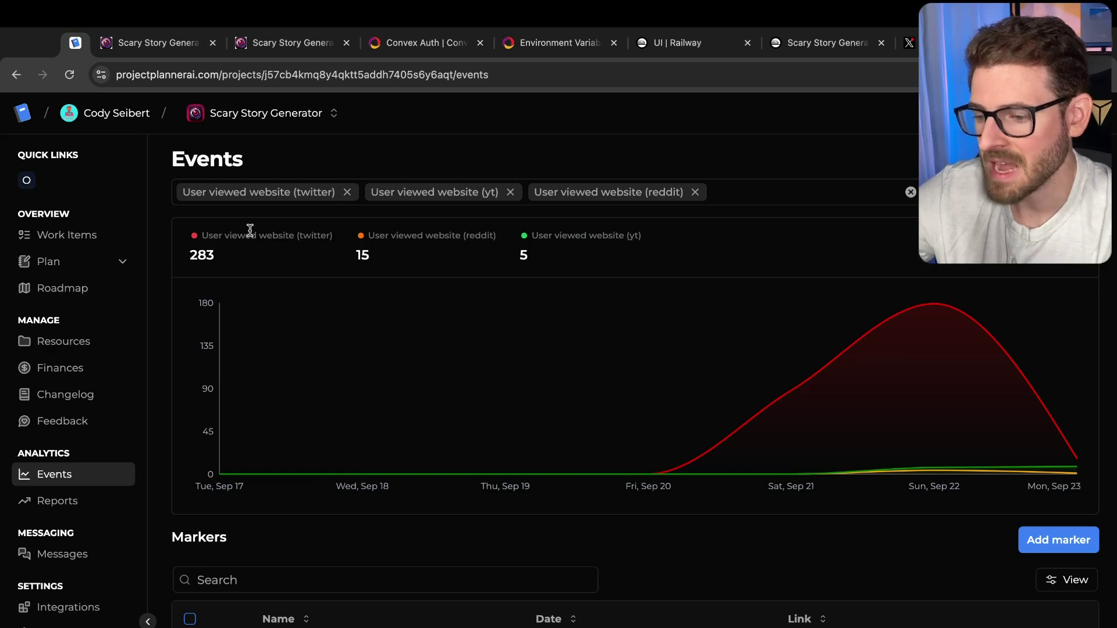
key("super+shift+4")
left_click_drag(265, 237, 172, 282)
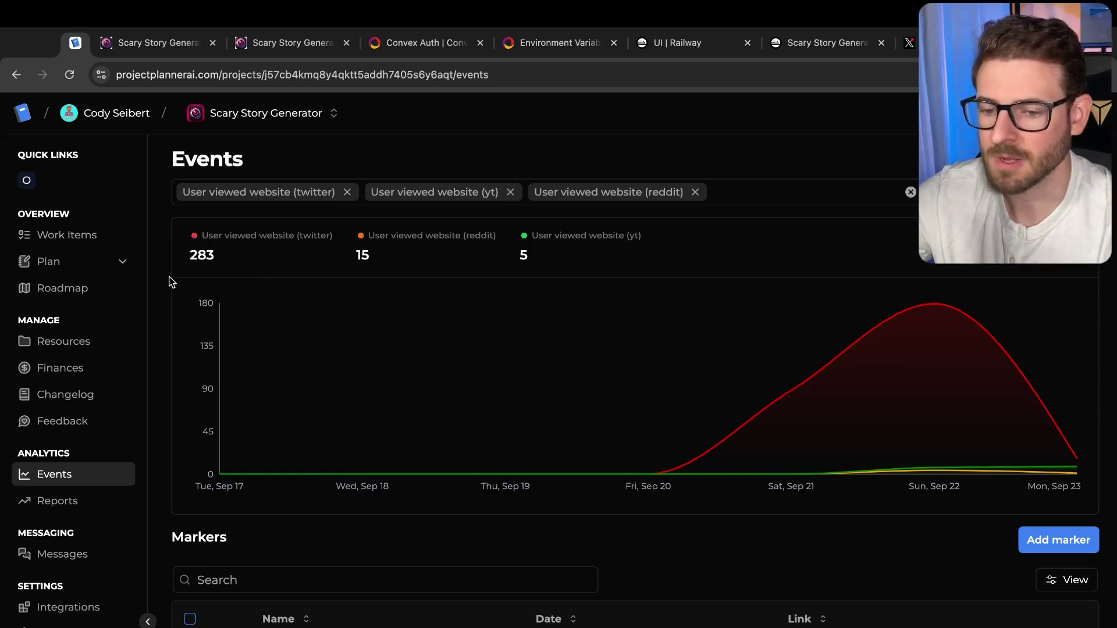
key("super+9")
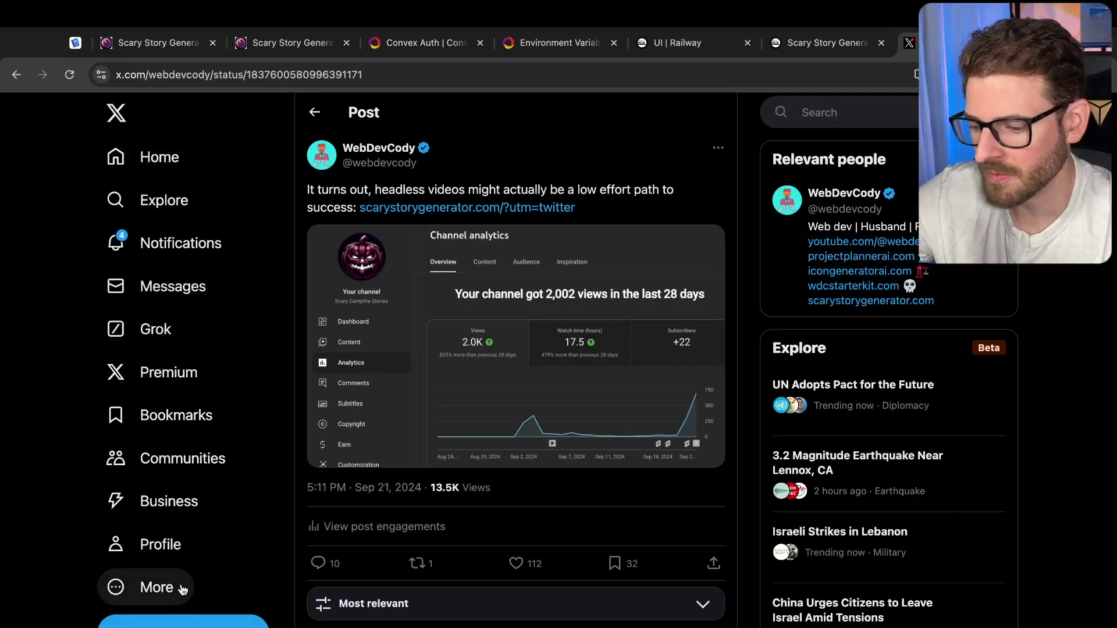
left_click(186, 541)
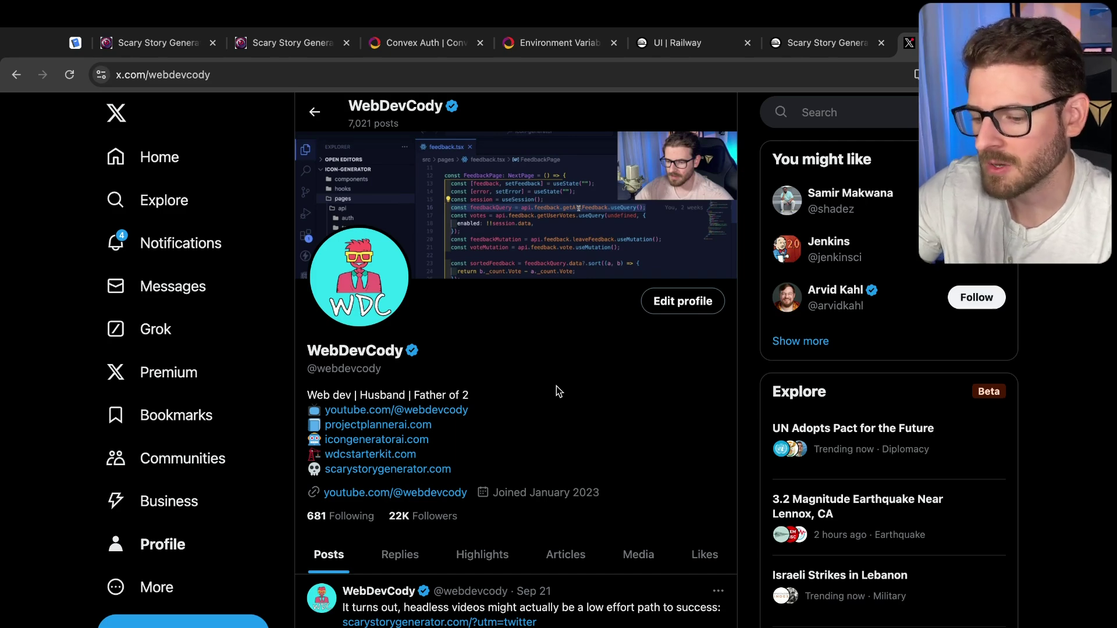
key("super+1")
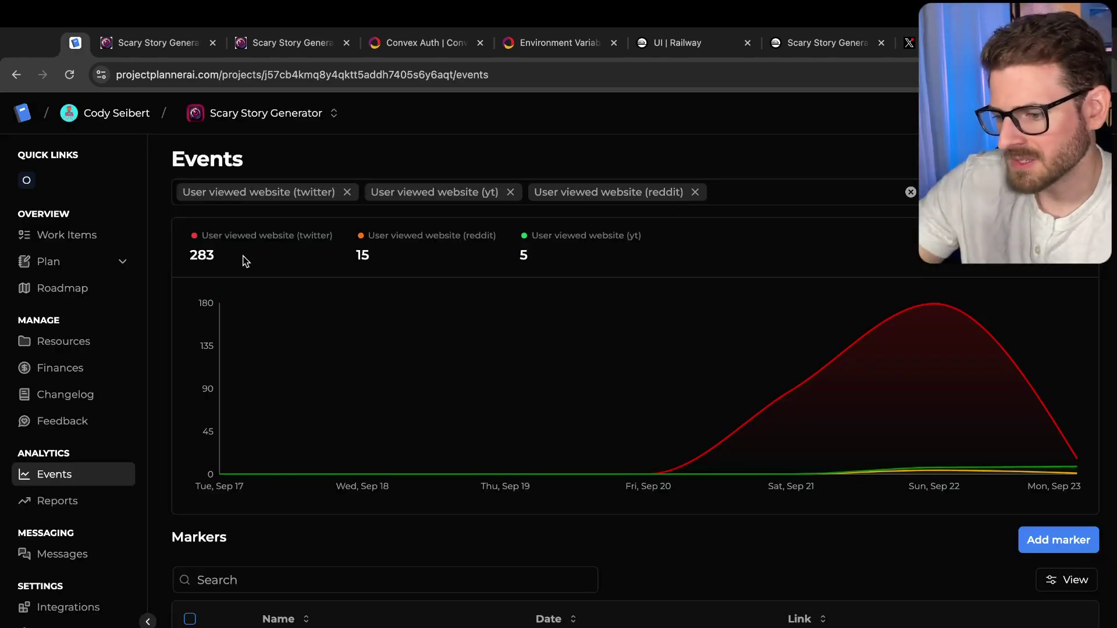
Pick out the twitter 283 visit count on the Events chart.
double_click(201, 251)
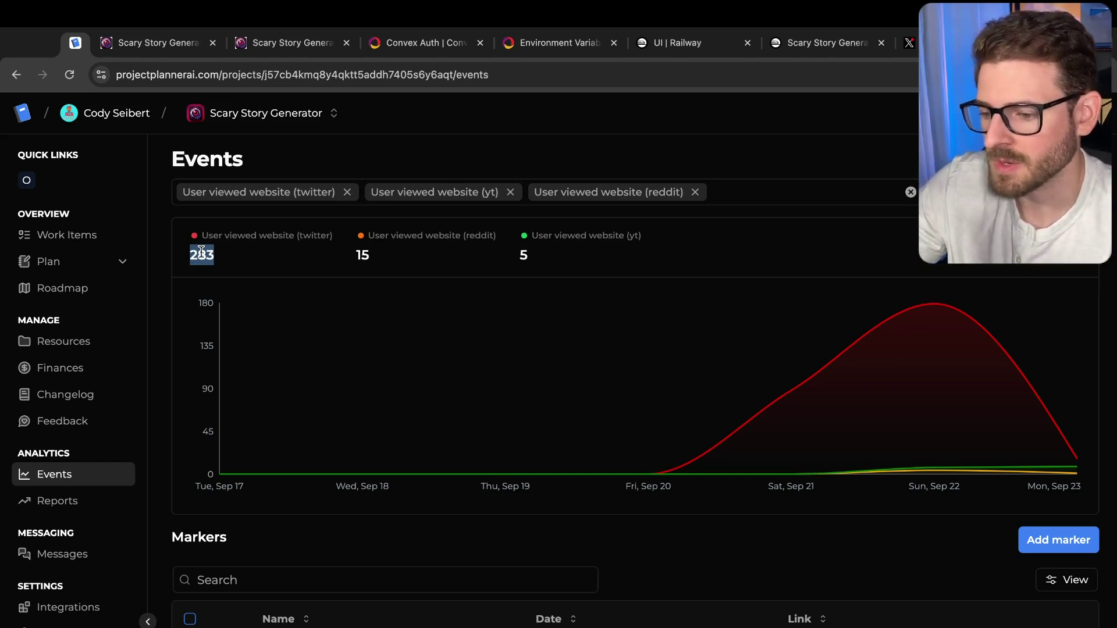
left_click(227, 253)
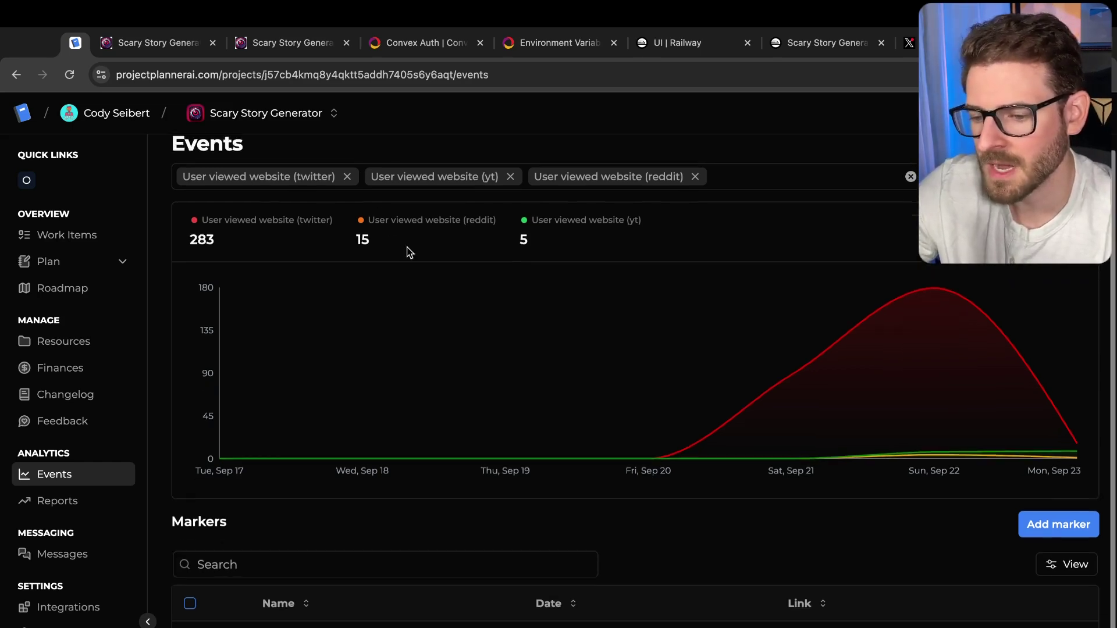
scroll(409, 250, "down", 2)
scroll(409, 250, "up", 2)
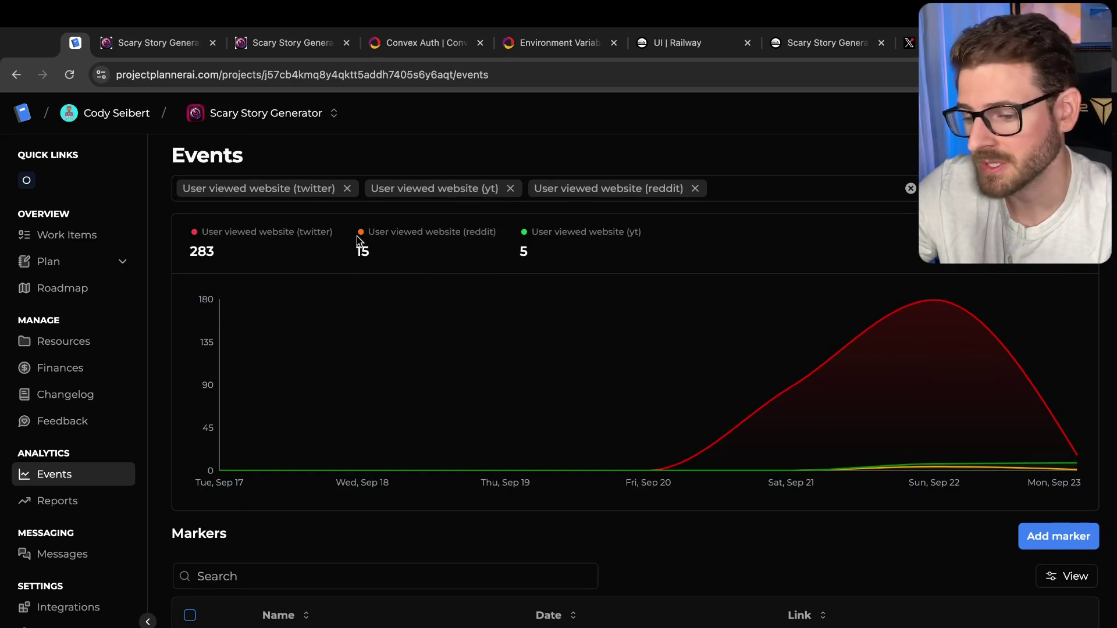
scroll(512, 253, "up", 1)
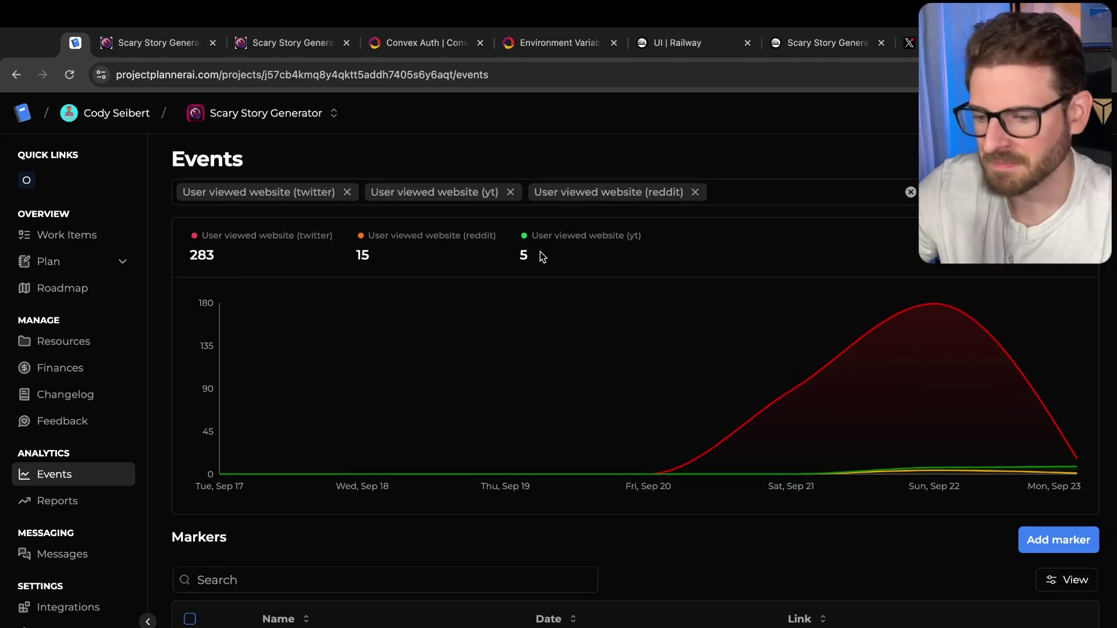
Cross-check the X profile against the twitter visits label, then go to the Scary Story Generator site.
left_click(909, 42)
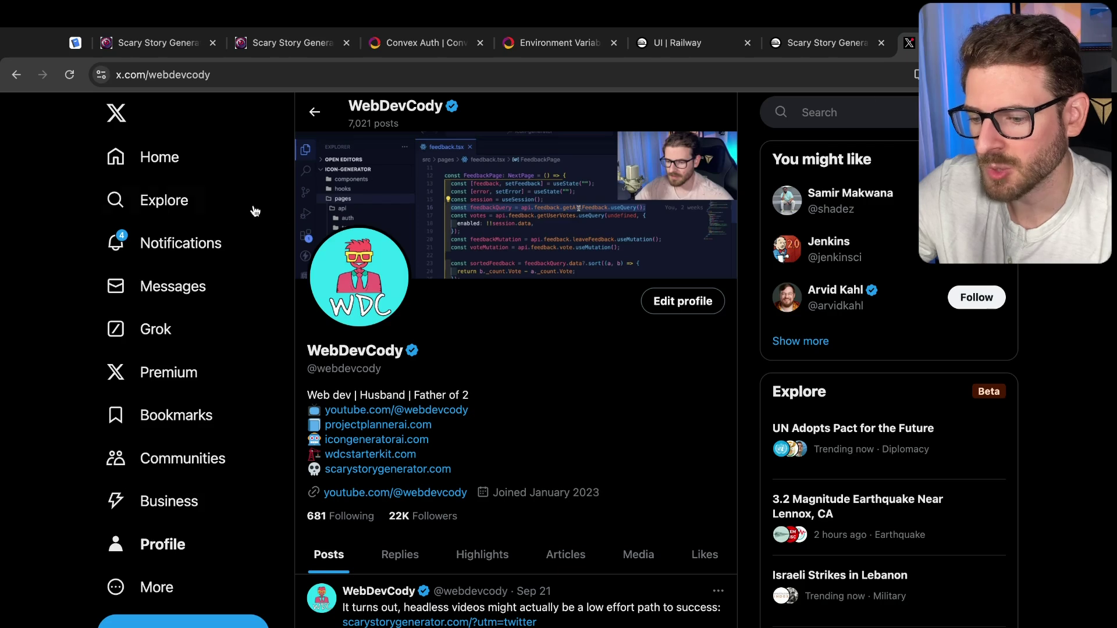
left_click(75, 44)
left_click_drag(319, 236, 215, 249)
left_click(218, 252)
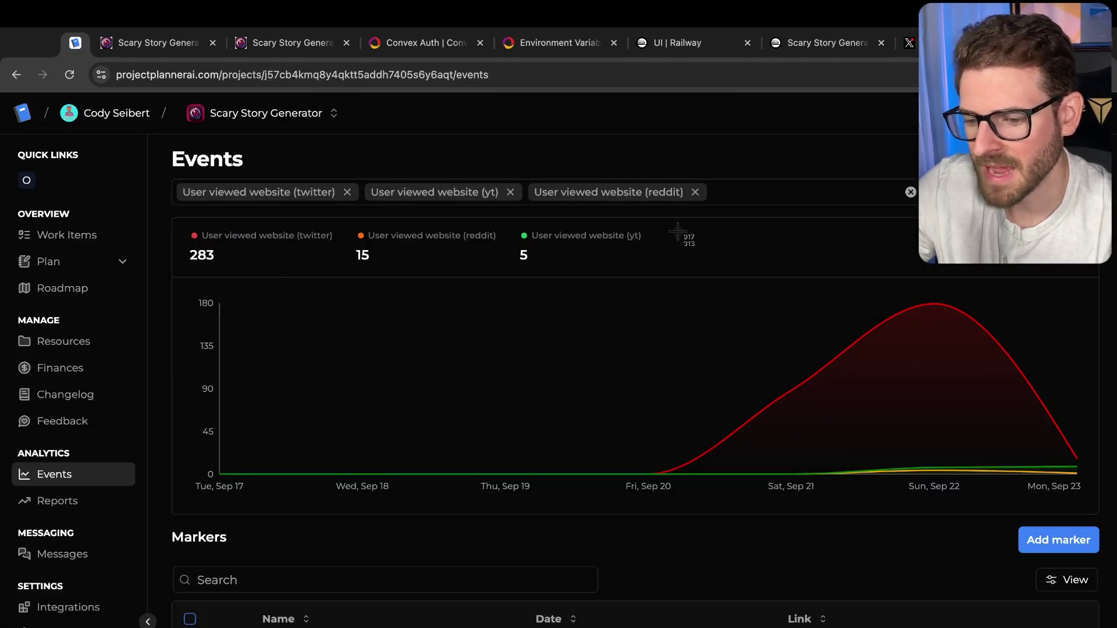
left_click_drag(656, 219, 885, 286)
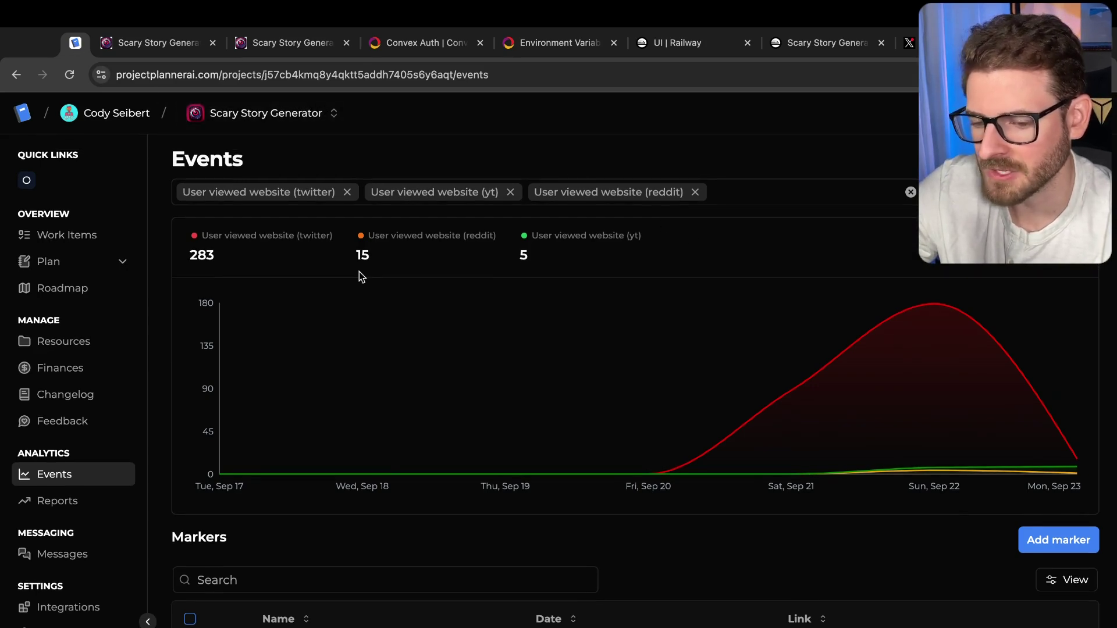
left_click(244, 51)
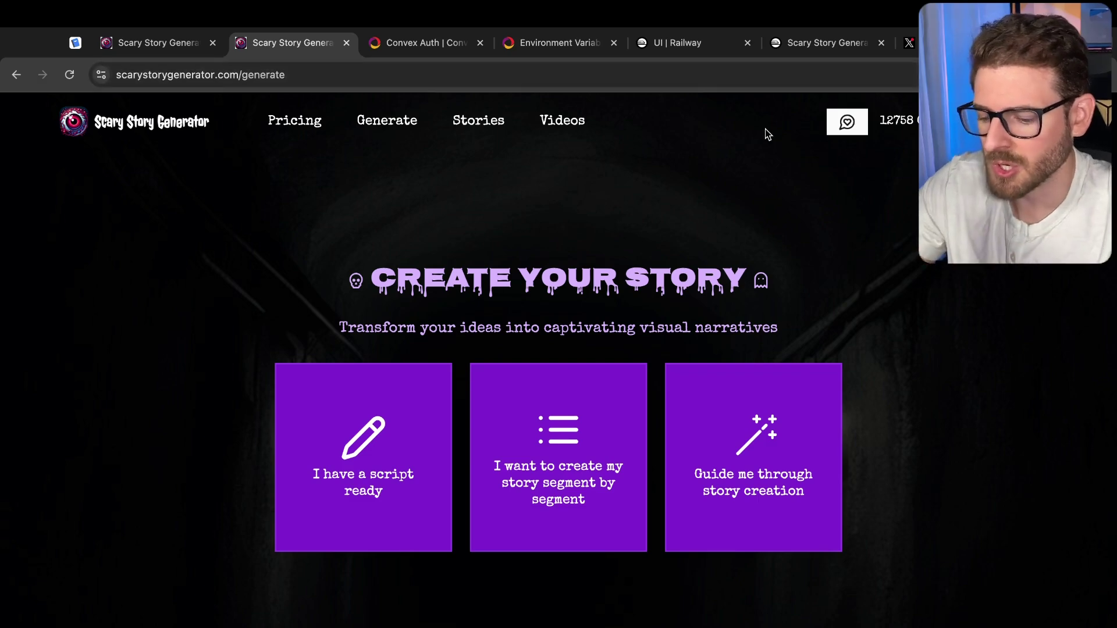
scroll(474, 236, "down", 1)
scroll(477, 247, "up", 1)
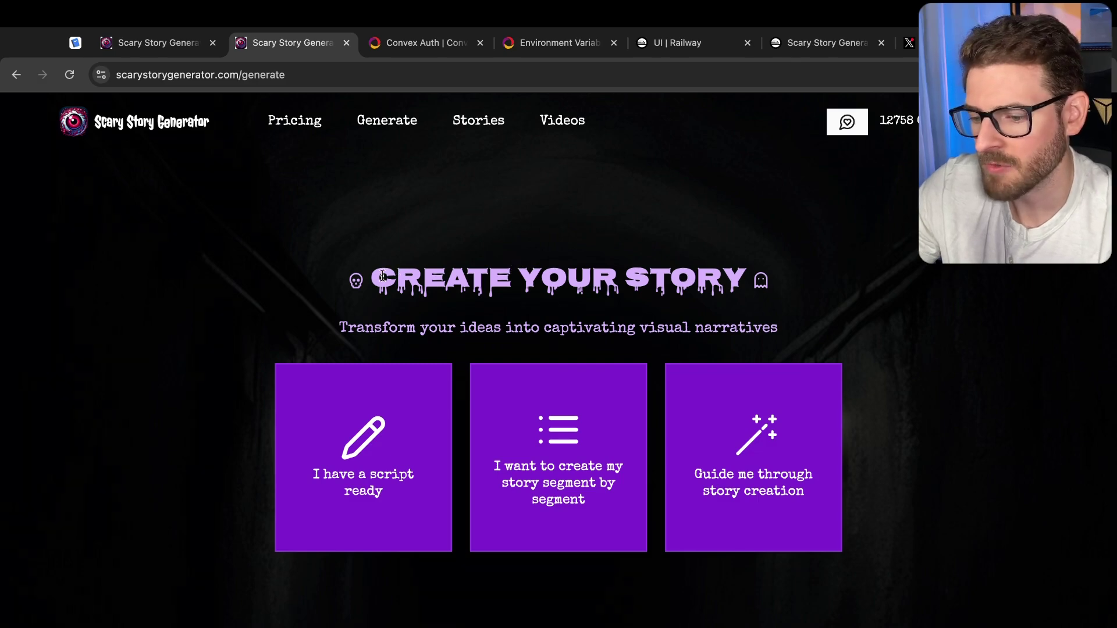
scroll(463, 227, "down", 1)
scroll(559, 218, "up", 1)
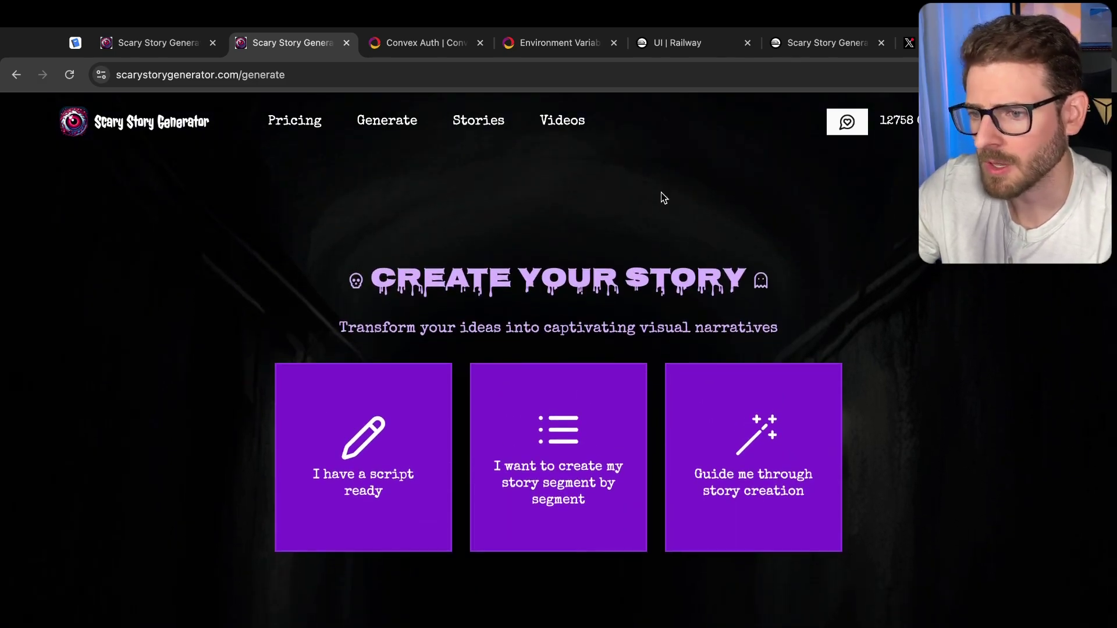